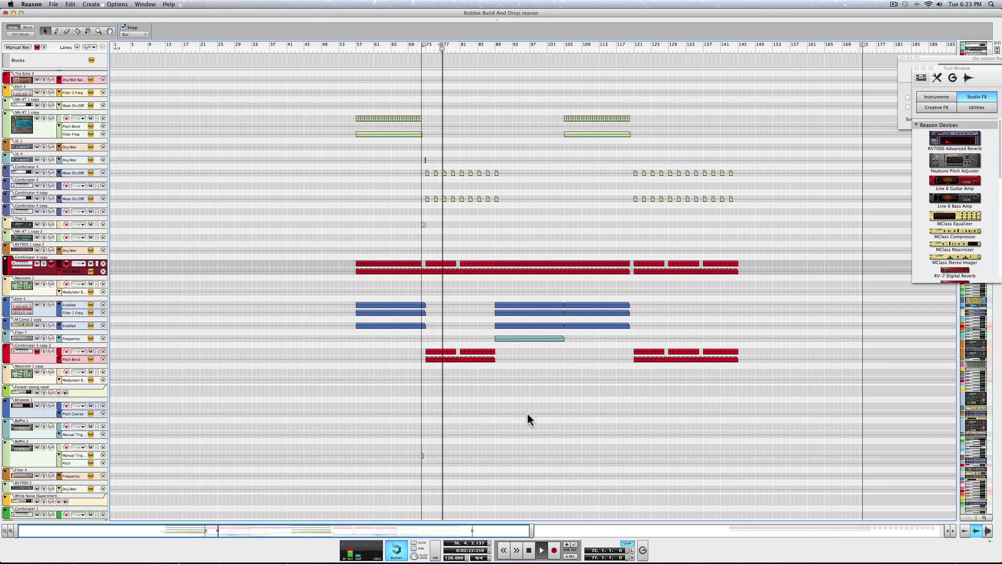
Step: Stop playback, start the loop at bar 73 and display the rack
key(space)
drag(422, 46, 425, 45)
click(145, 5)
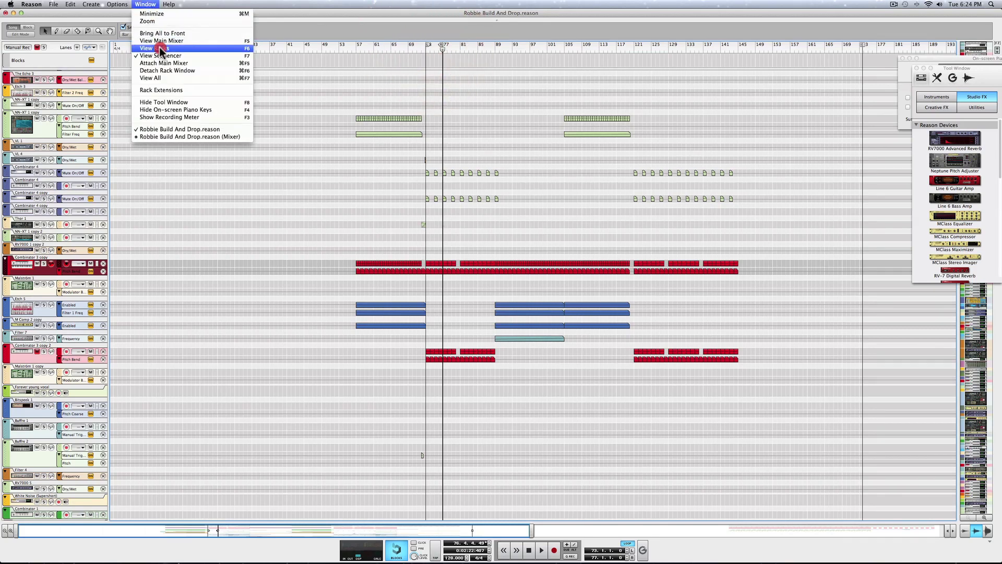
click(159, 48)
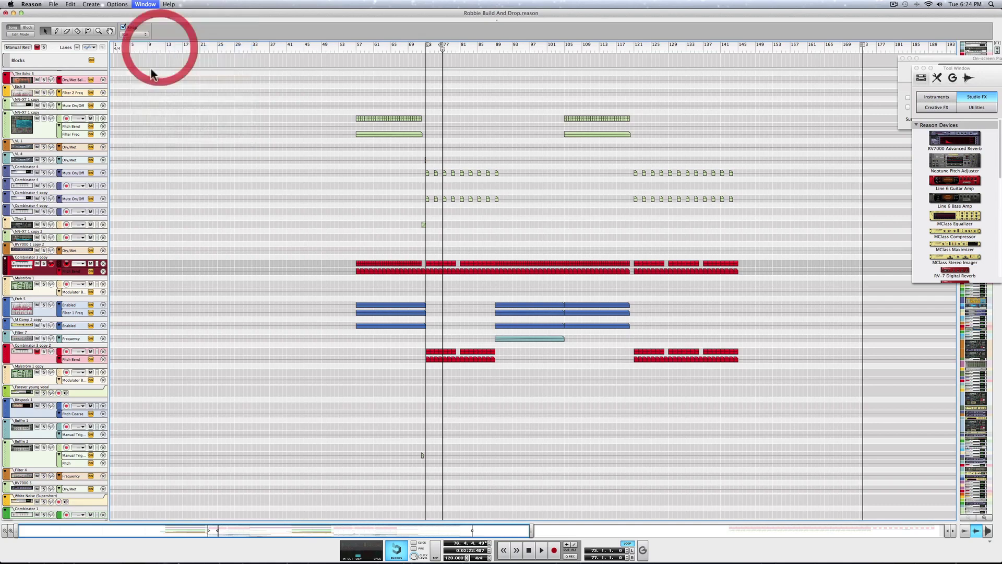
Step: Audition the Combinator 3 copy channel in solo, then turn its solo off
scroll(134, 118, up, 10)
scroll(93, 264, down, 3)
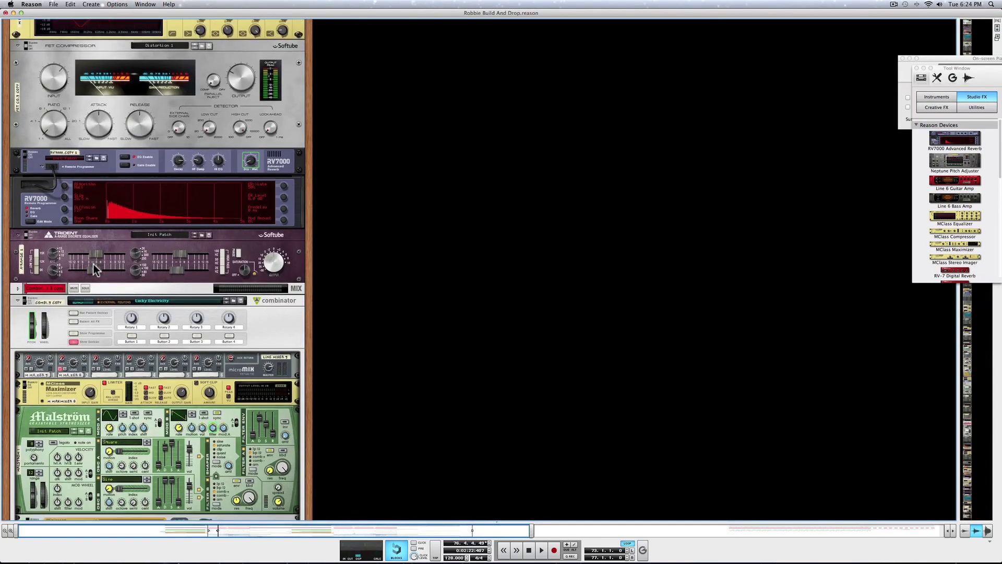
click(86, 250)
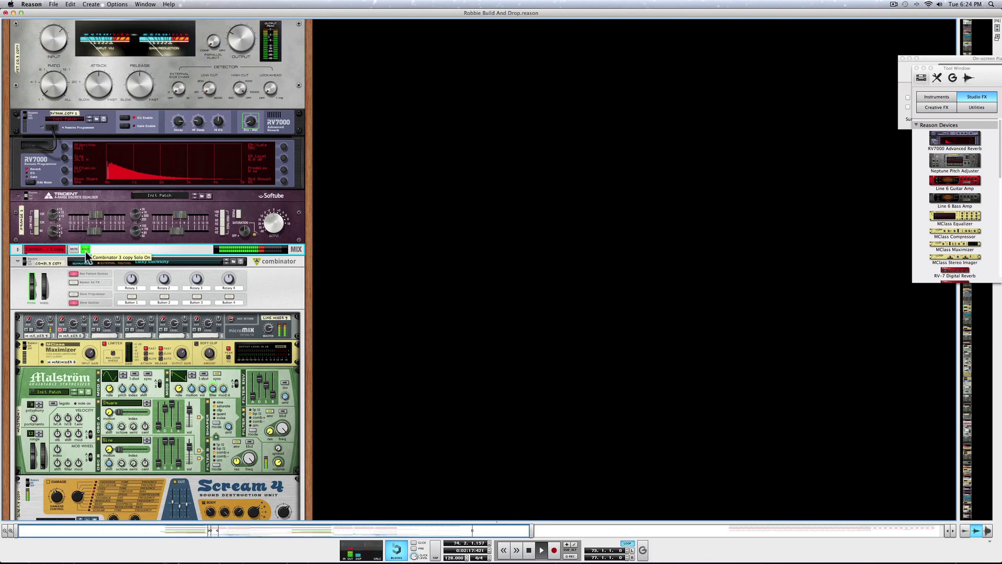
click(86, 250)
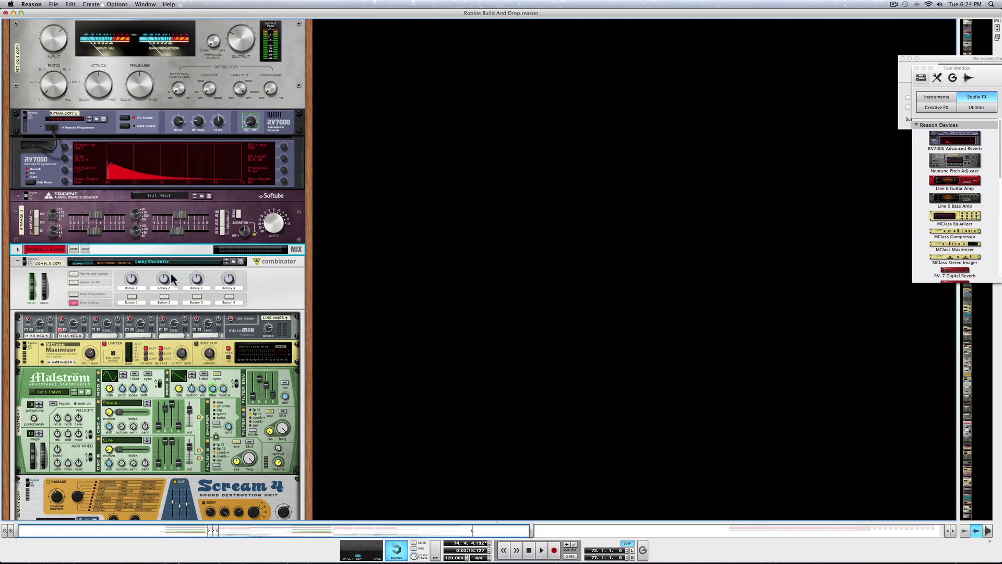
Step: Bypass the first MClass Equalizer below the compressor inside the Combinator 3 copy
scroll(171, 273, down, 10)
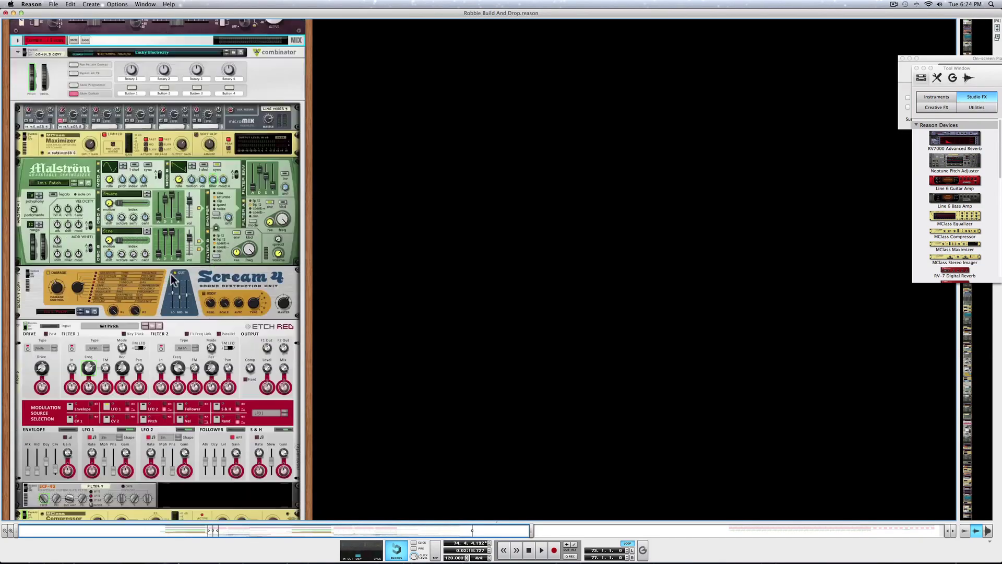
scroll(171, 274, down, 3)
scroll(171, 275, up, 4)
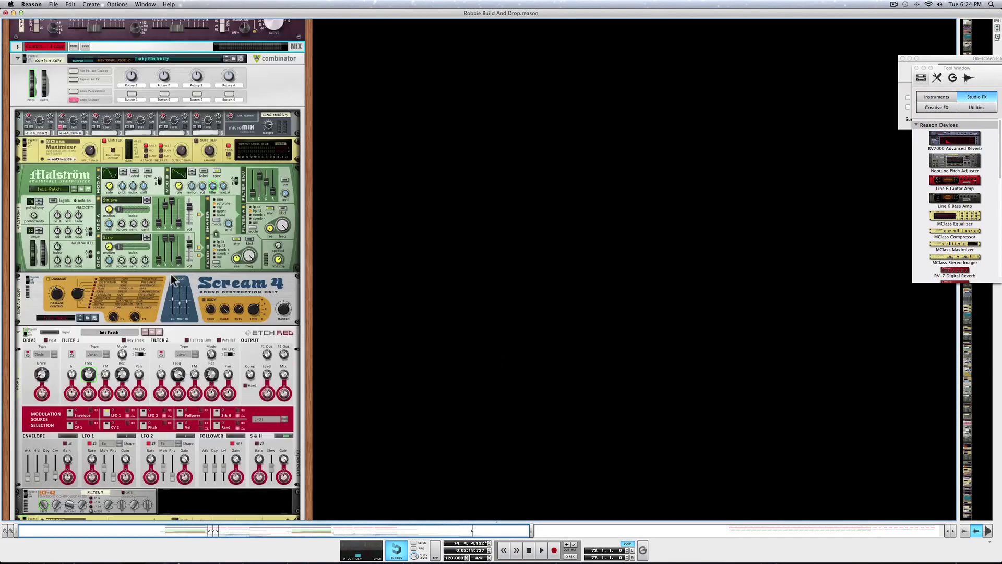
scroll(112, 250, down, 8)
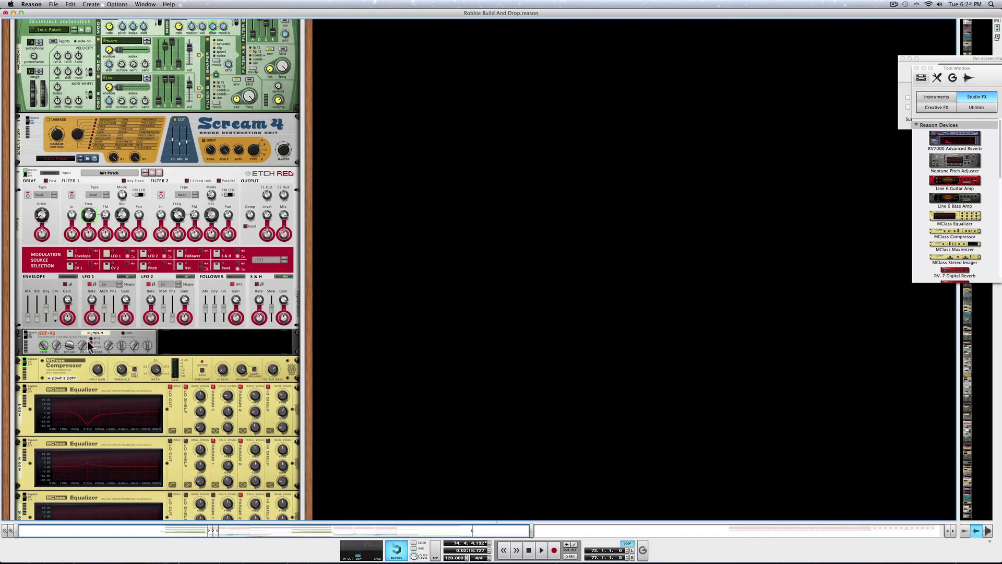
click(24, 393)
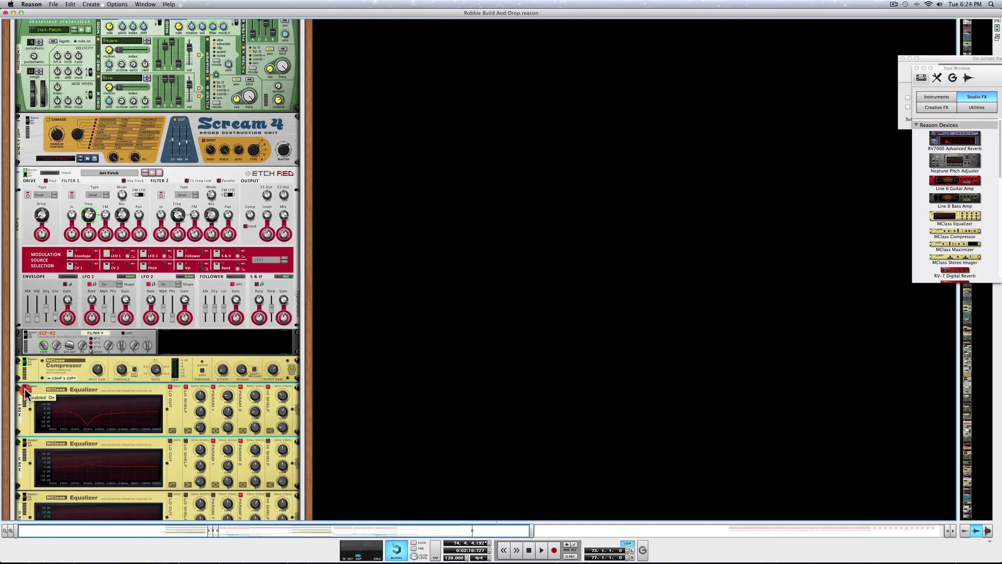
Step: Solo the Combinator 3 copy channel and play the loop with its first equalizer bypassed
scroll(52, 365, up, 2)
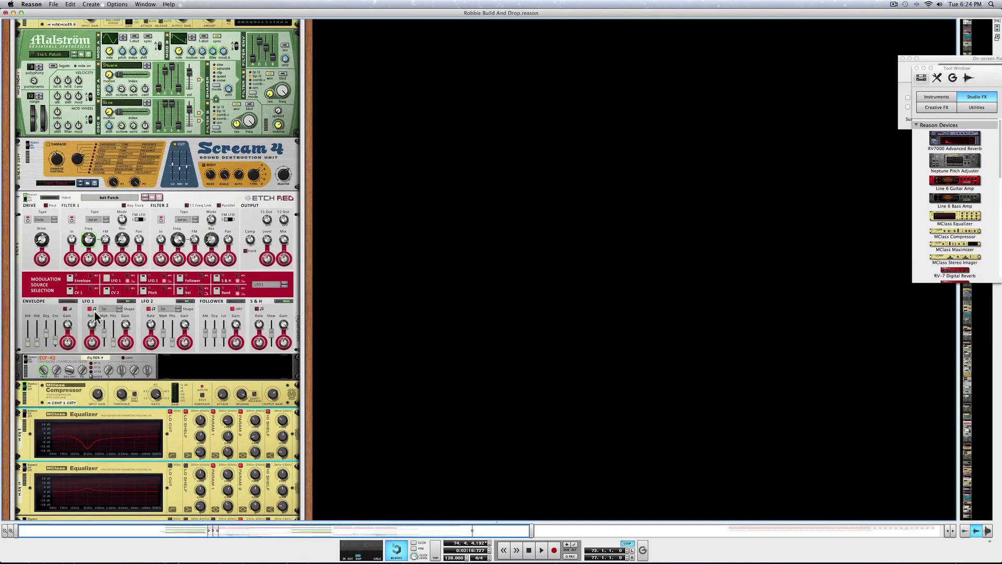
scroll(95, 311, up, 4)
scroll(86, 51, up, 4)
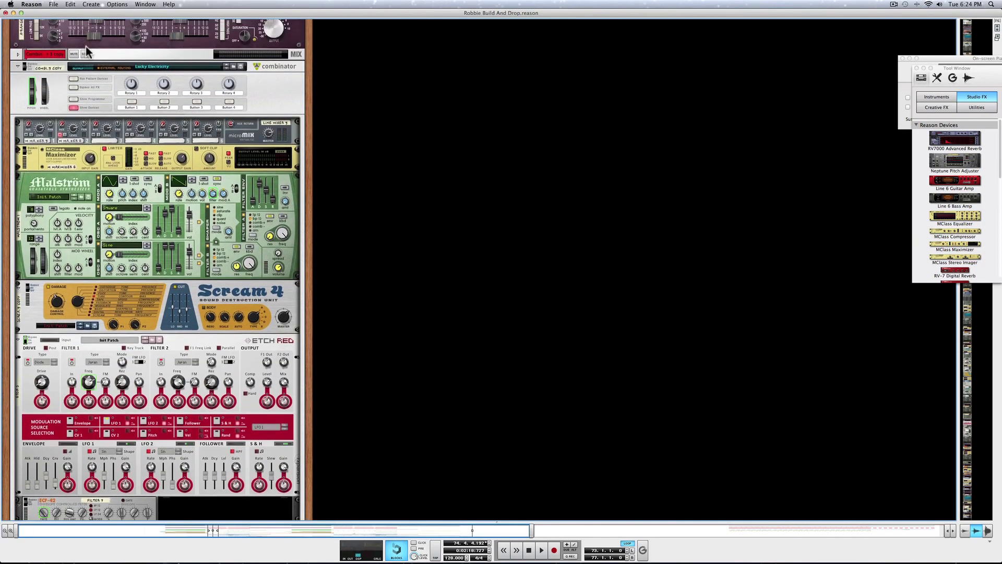
click(86, 50)
scroll(138, 334, down, 5)
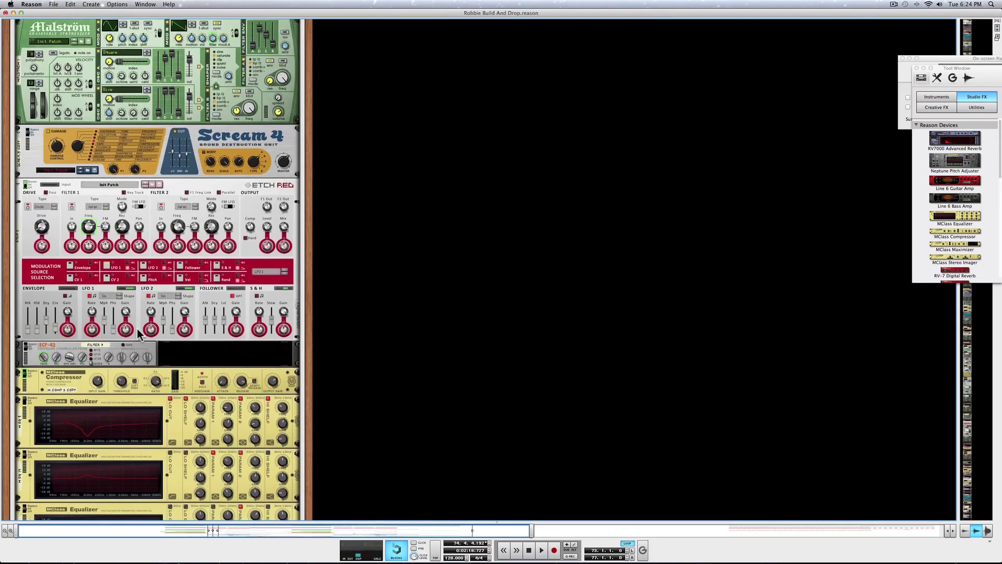
scroll(137, 365, down, 1)
key(space)
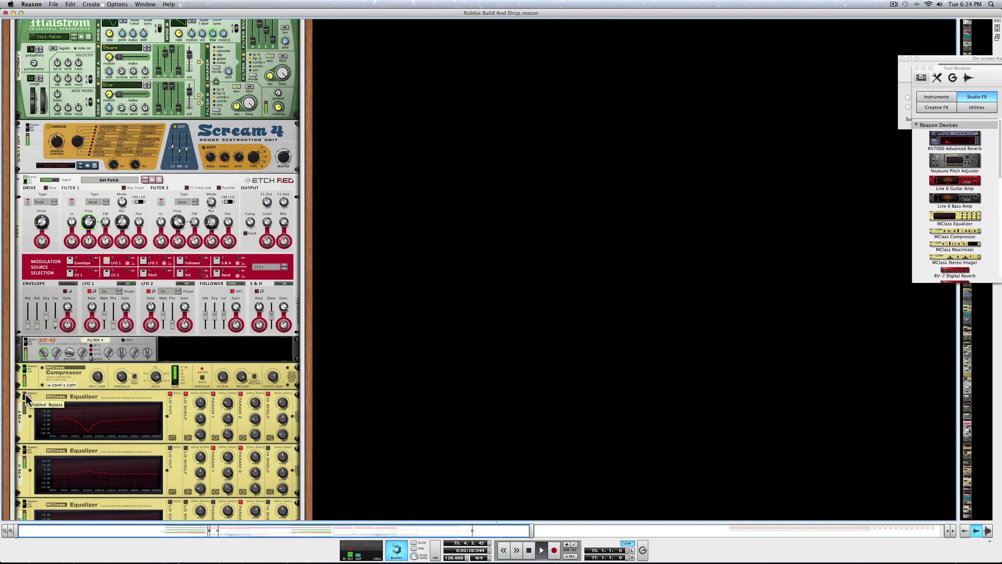
Step: Re-enable the Combinator's first MClass Equalizer and replay the loop to compare the sound
key(space)
click(25, 395)
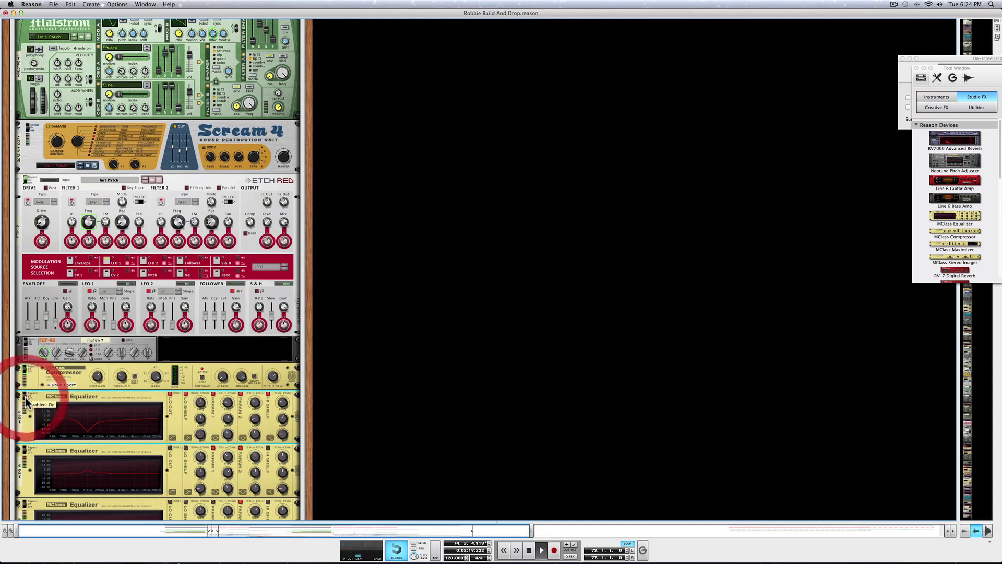
key(space)
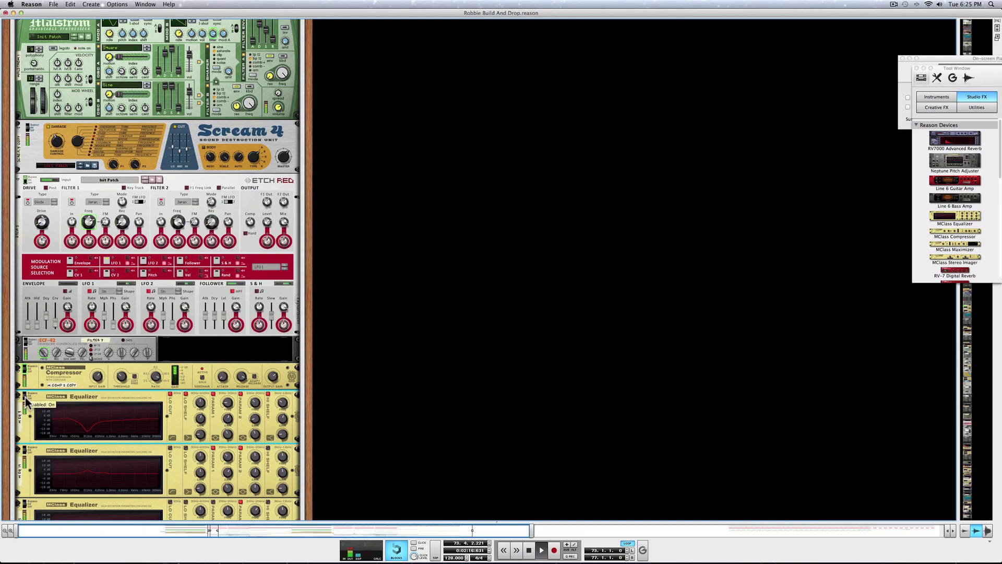
key(space)
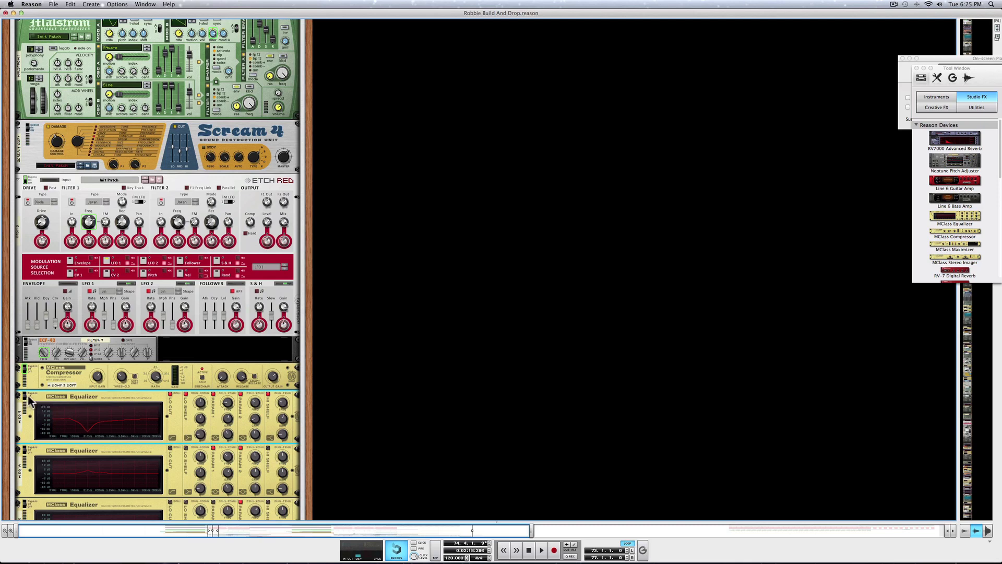
key(space)
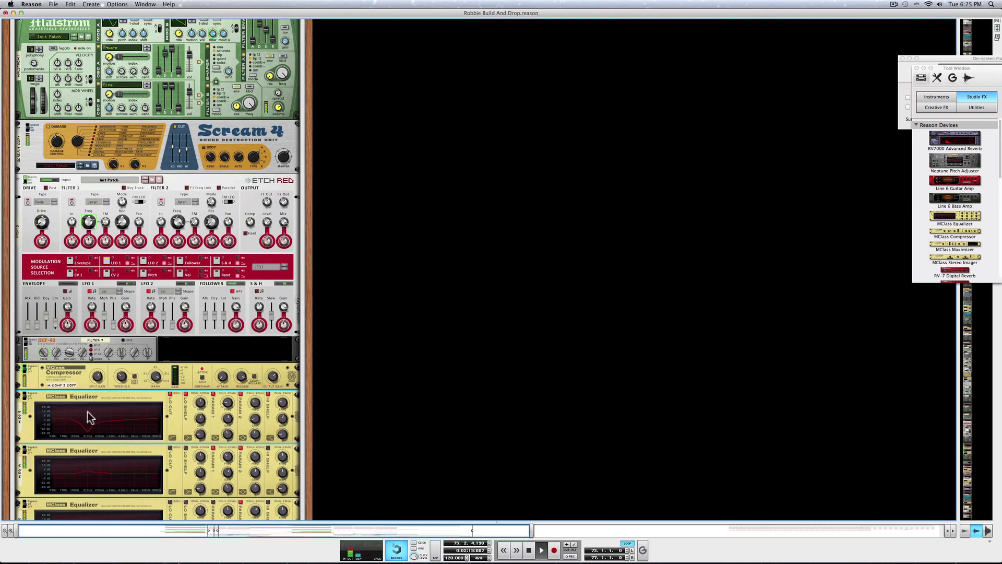
Step: Toggle the parametric 1 and 2 bands of the first equalizer off and on to compare their effect
click(214, 395)
click(241, 395)
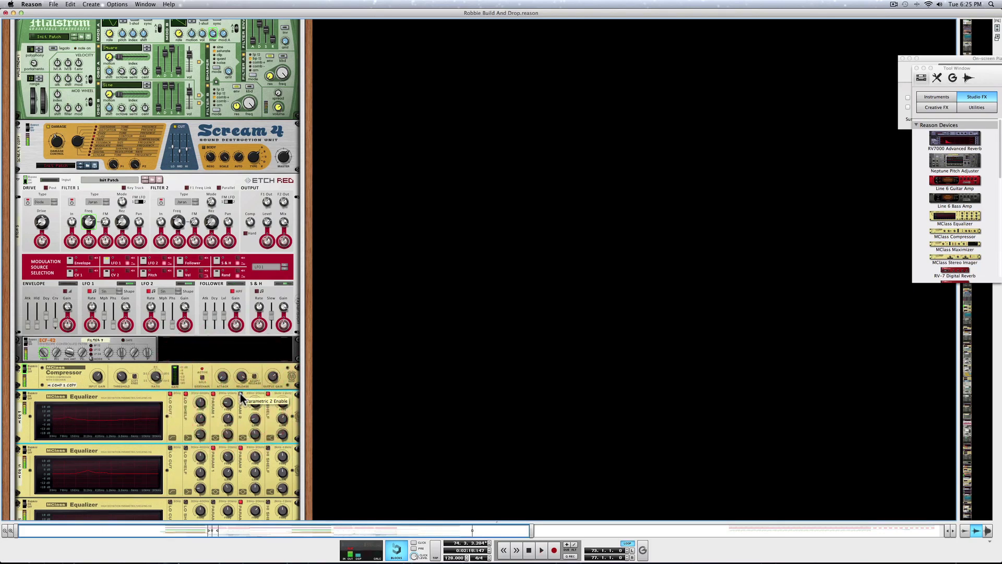
click(241, 394)
click(241, 394)
click(241, 395)
click(240, 395)
Step: Set the first MClass Equalizer in the soloed Combinator back to Bypass
scroll(240, 417, up, 4)
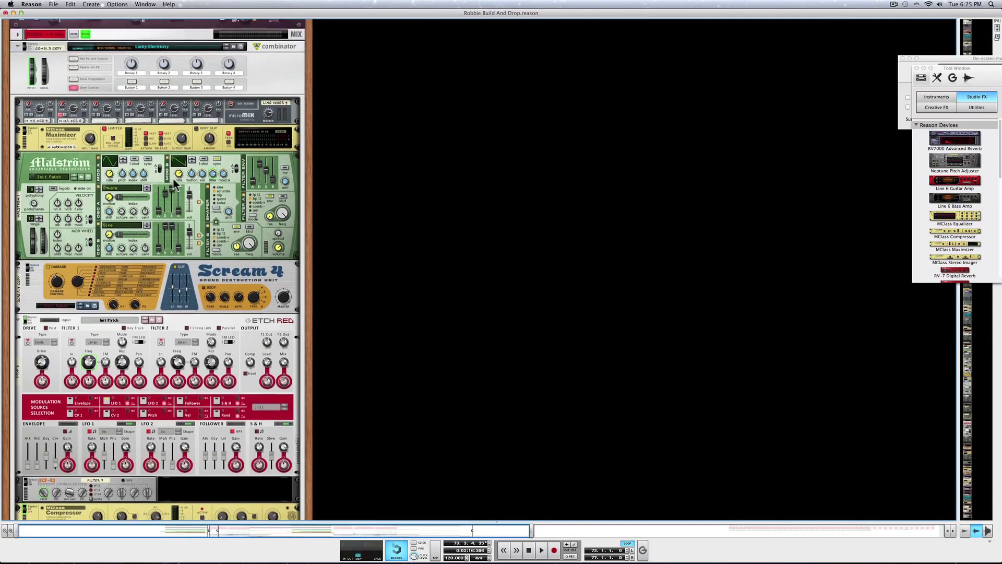
scroll(173, 183, down, 3)
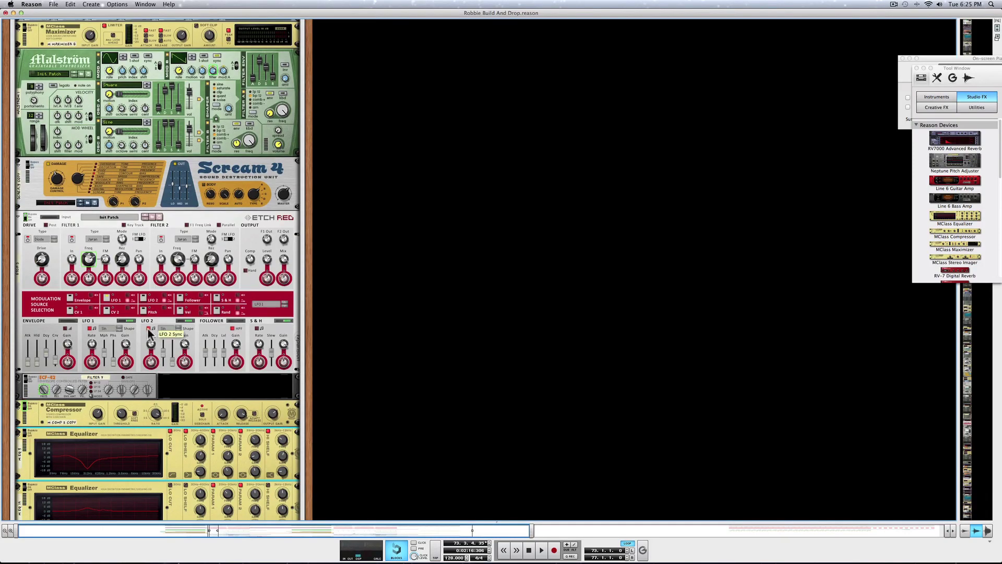
click(24, 426)
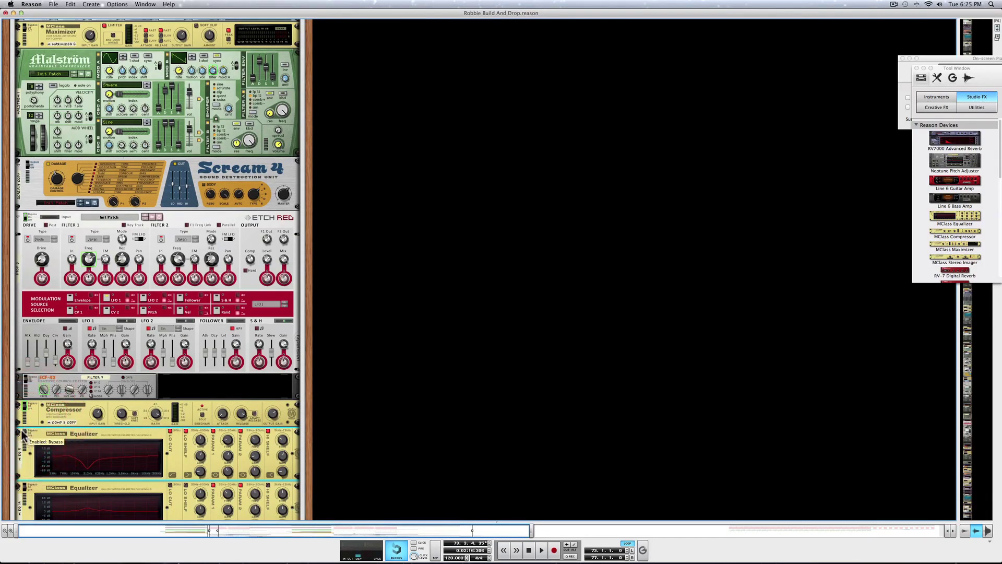
Step: Add a new MClass Equalizer after the Combinator 3 copy
scroll(229, 105, up, 4)
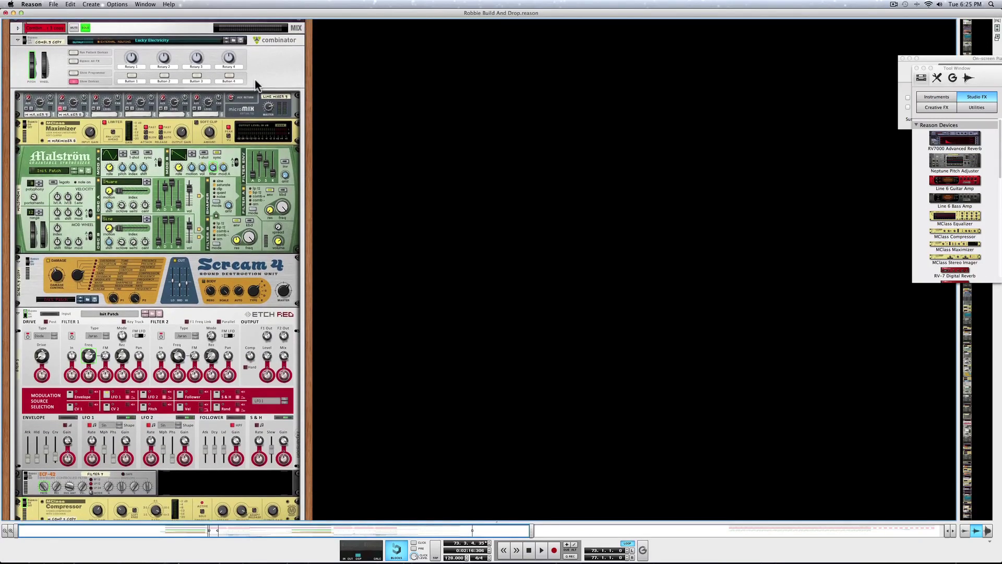
right_click(255, 80)
mouse_move(292, 167)
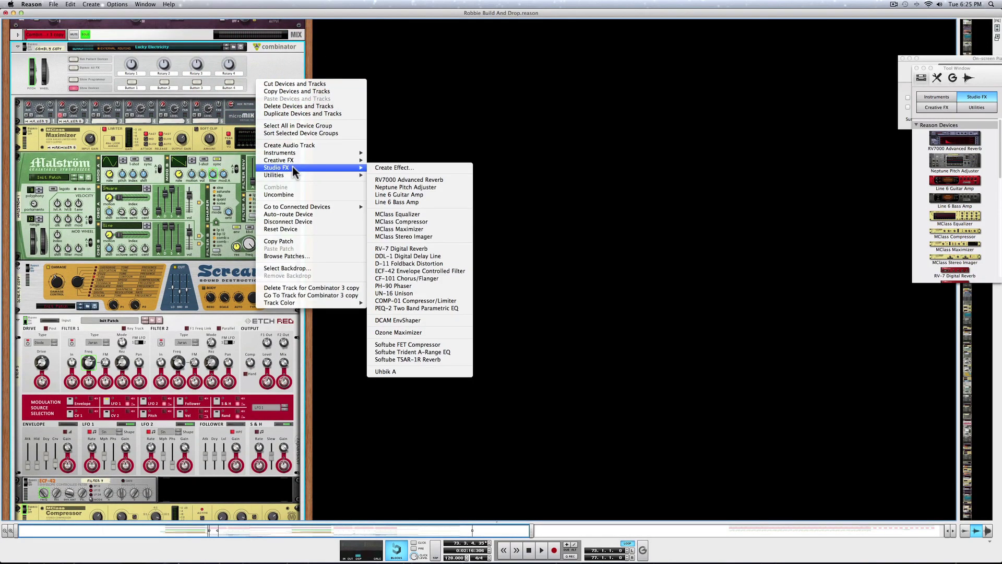
click(389, 214)
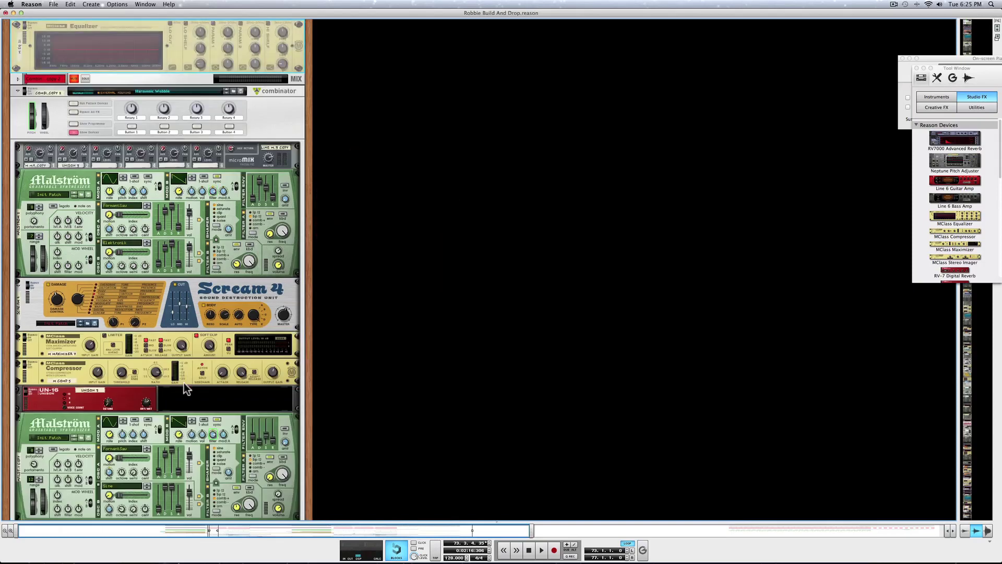
Step: Enable the new equalizer's parametric 2 band and raise its gain and Q to form a narrow boost
scroll(178, 214, up, 10)
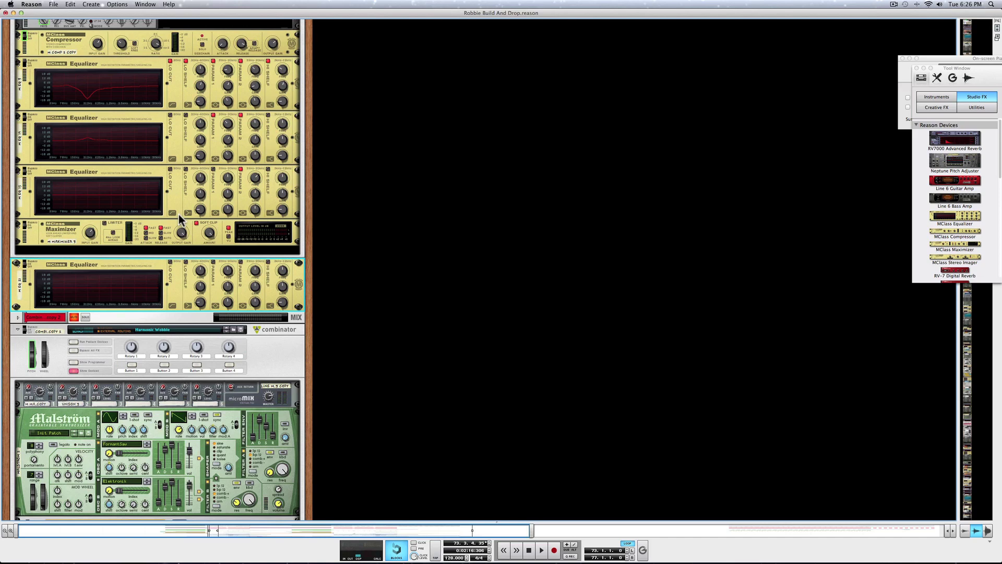
click(241, 262)
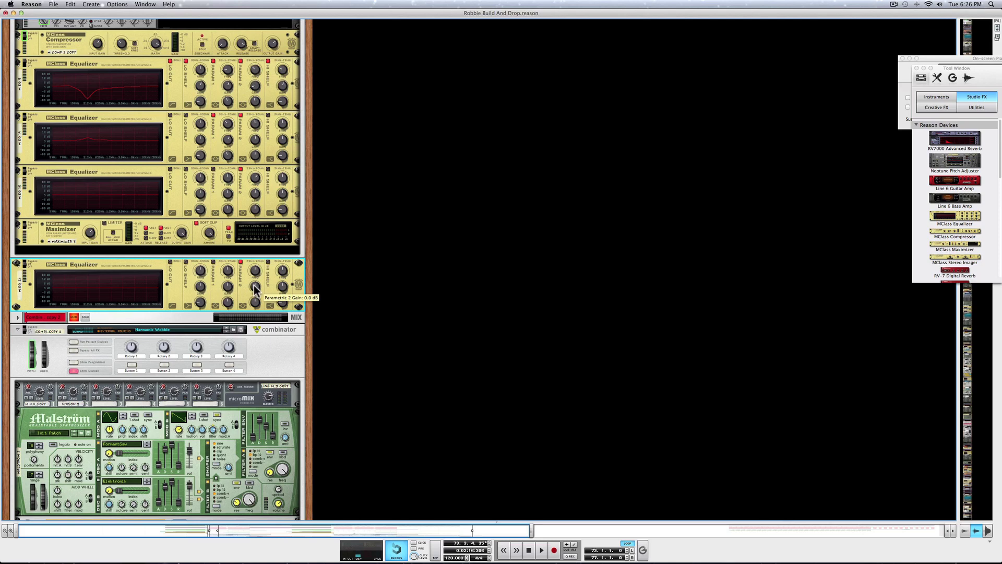
drag(255, 289, 254, 262)
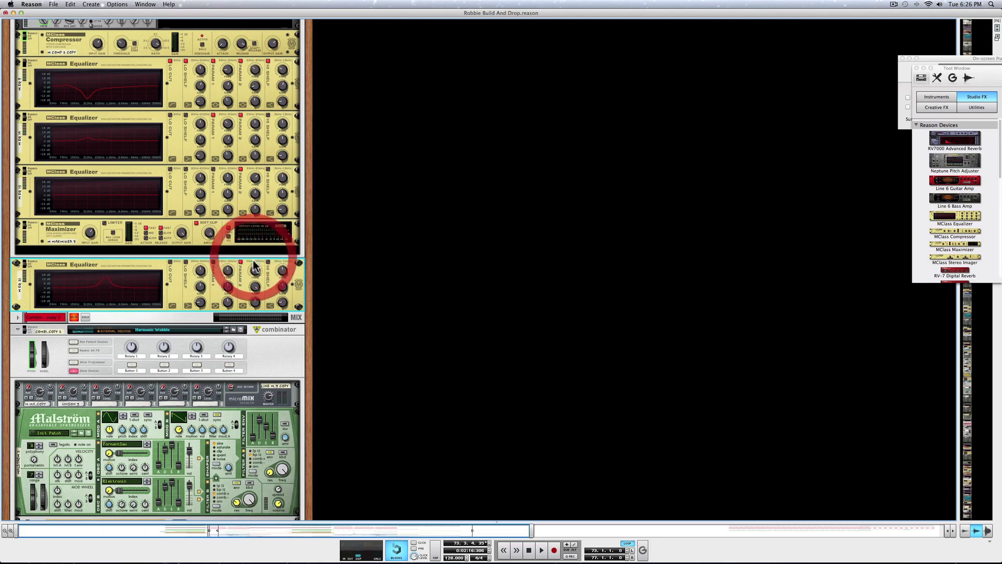
drag(255, 301, 260, 281)
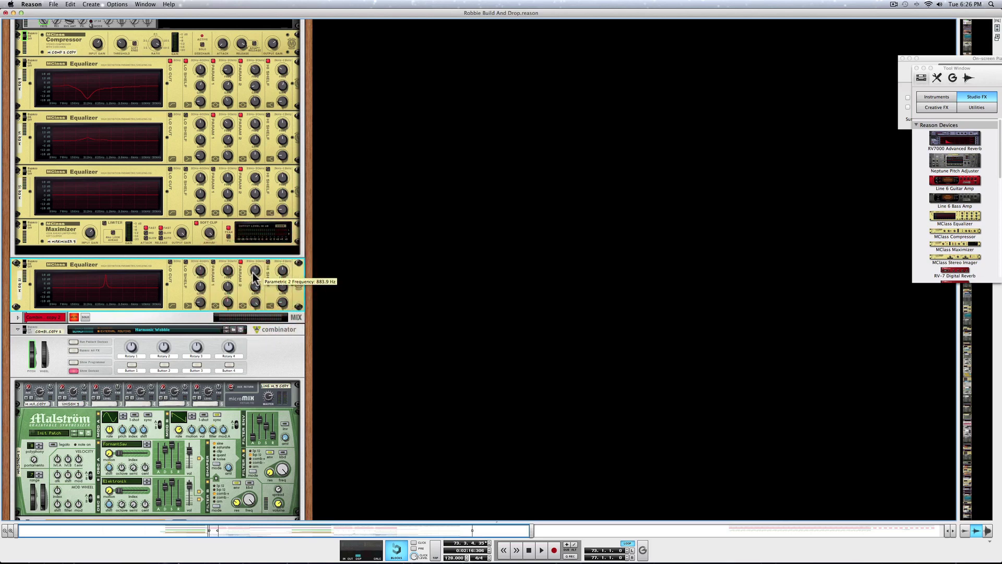
Step: Sweep the boosted parametric 2 band during playback and set its frequency to about 405 Hz
mouse_move(253, 273)
mouse_down()
mouse_move(251, 257)
mouse_move(249, 286)
mouse_up()
key(space)
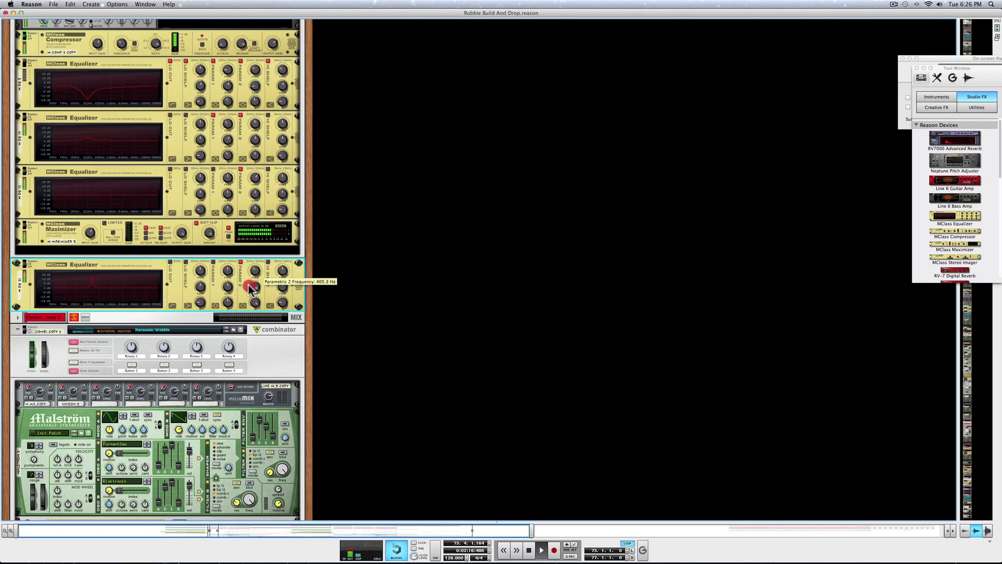
drag(249, 286, 249, 285)
key(space)
key(space)
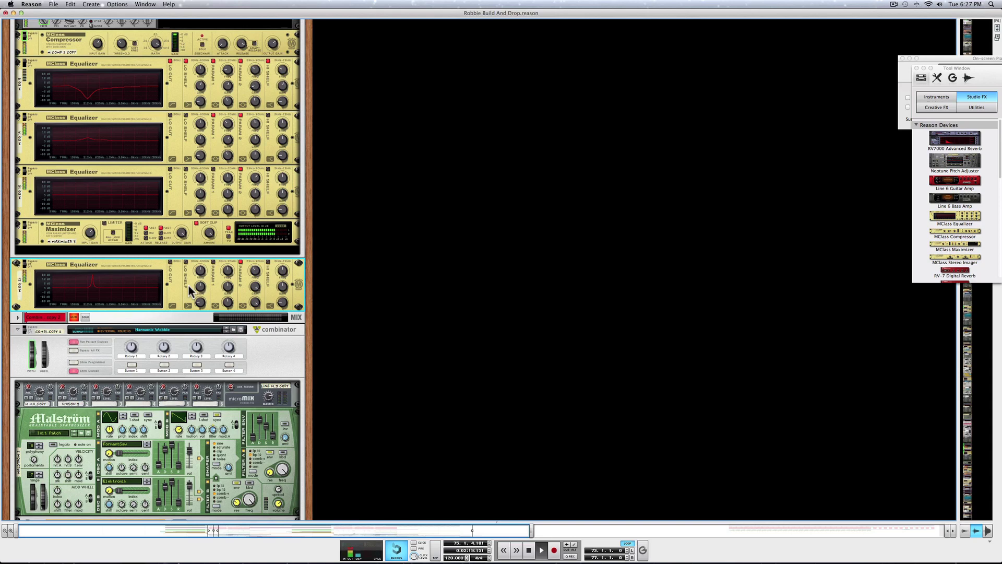
key(space)
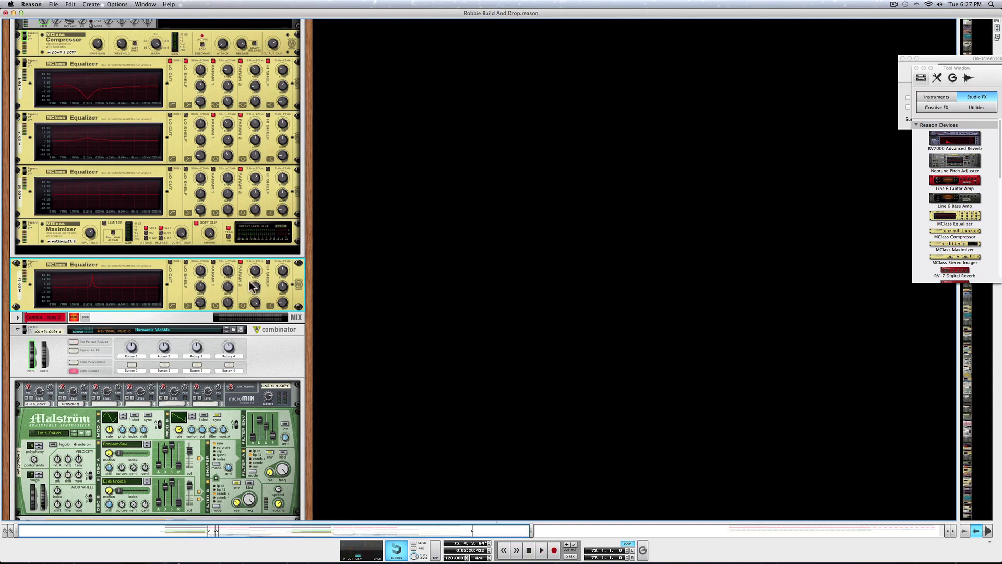
Step: Lower the parametric 2 gain into a narrow cut and play the loop to check it
drag(255, 290, 257, 311)
key(space)
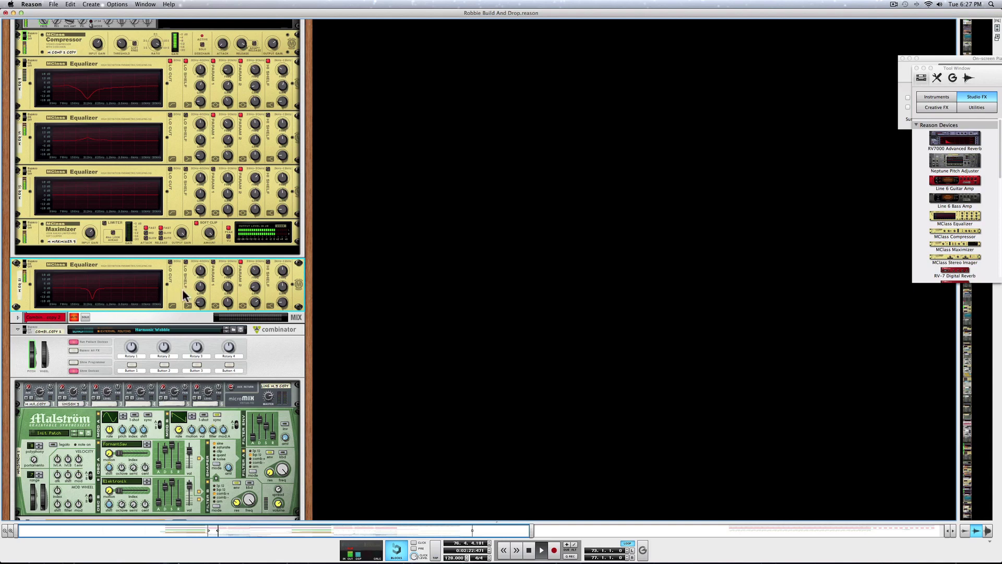
key(space)
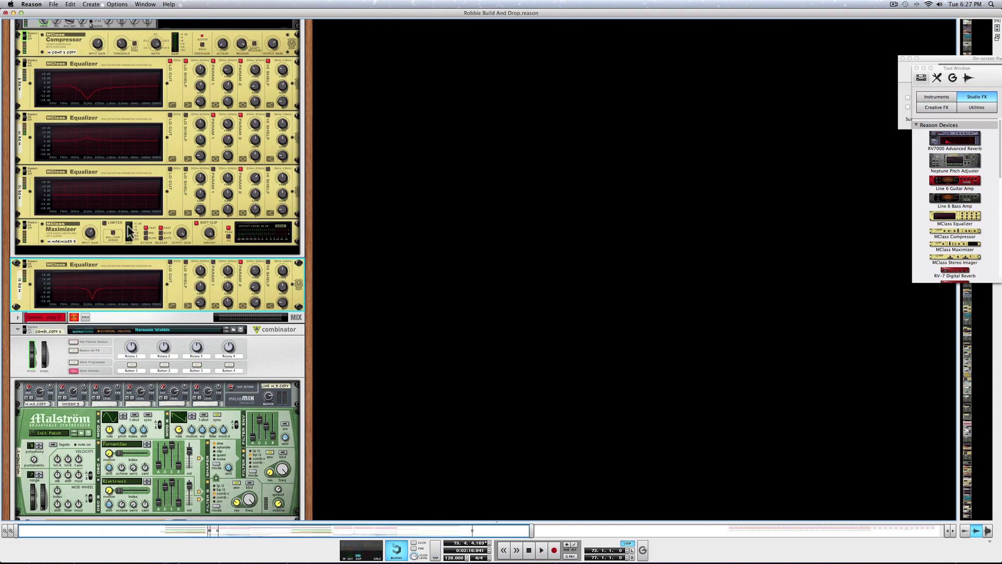
Step: Enable the new equalizer's parametric 1 band, adjust its curve and set its frequency to 20.00 kHz
click(213, 263)
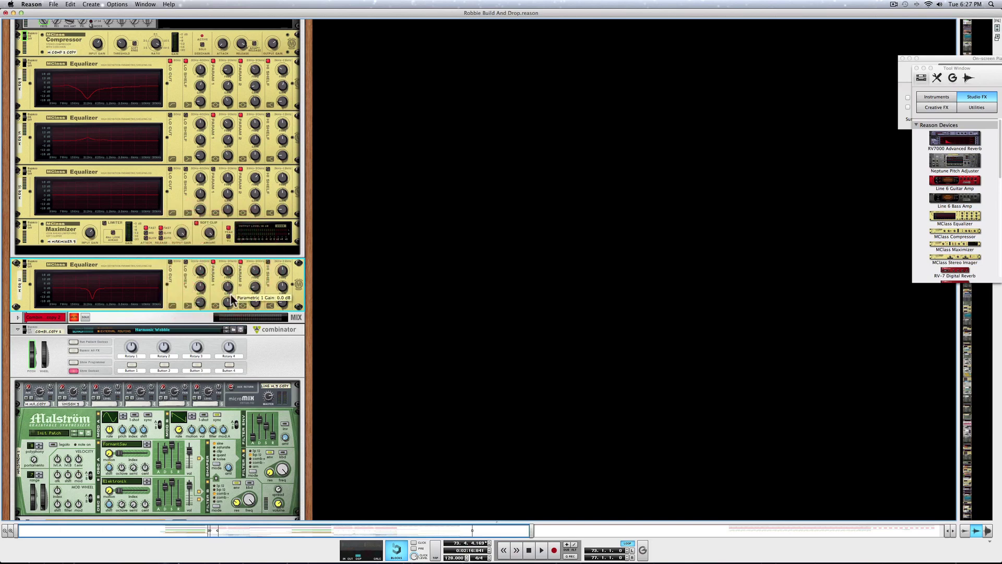
mouse_move(228, 303)
mouse_down()
mouse_move(231, 236)
mouse_move(228, 307)
mouse_up()
mouse_move(228, 271)
mouse_down()
mouse_move(233, 284)
mouse_move(228, 265)
mouse_up()
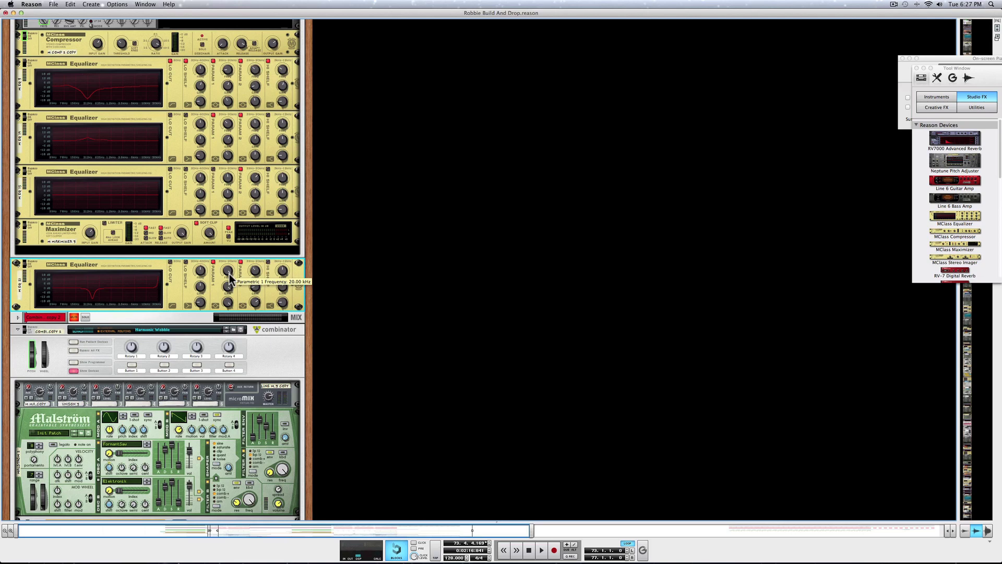
Step: Sweep the boosted parametric 1 band of the new equalizer during playback and set its frequency to about 3.487 kHz
key(space)
drag(229, 275, 230, 284)
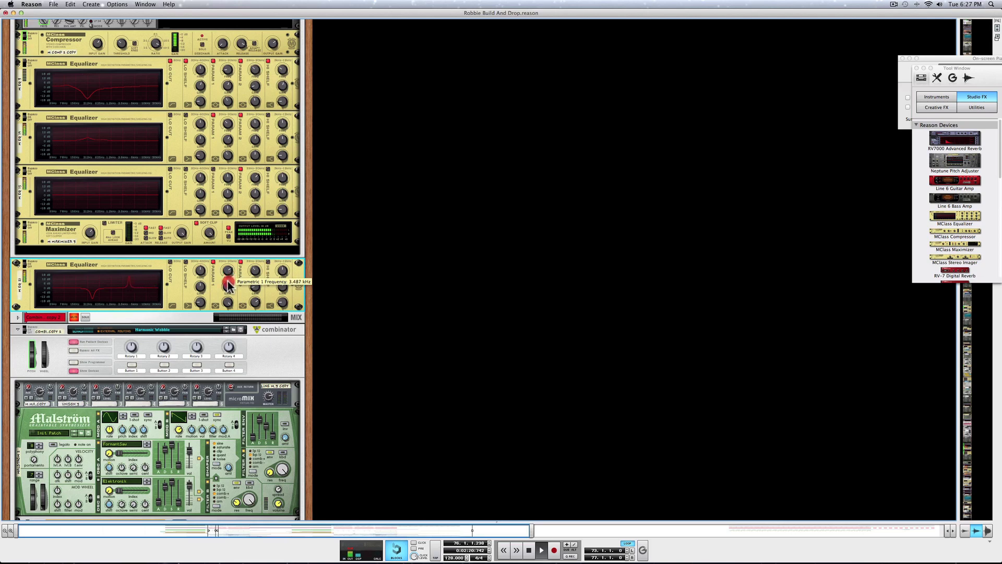
drag(228, 282, 230, 281)
drag(230, 283, 230, 281)
drag(231, 285, 226, 276)
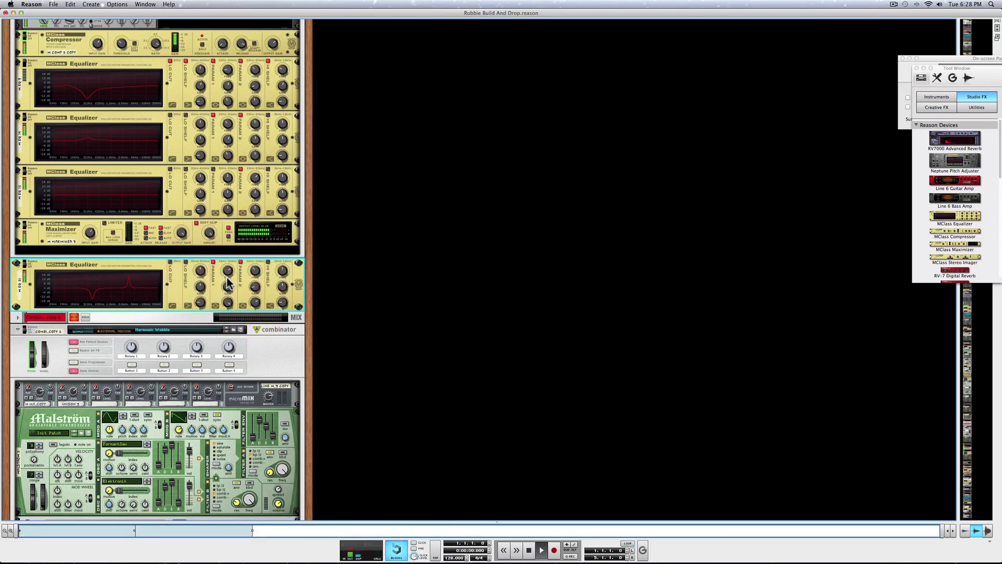
Step: Stop playback and turn off Blocks mode to return the transport to the song arrangement
key(space)
click(228, 287)
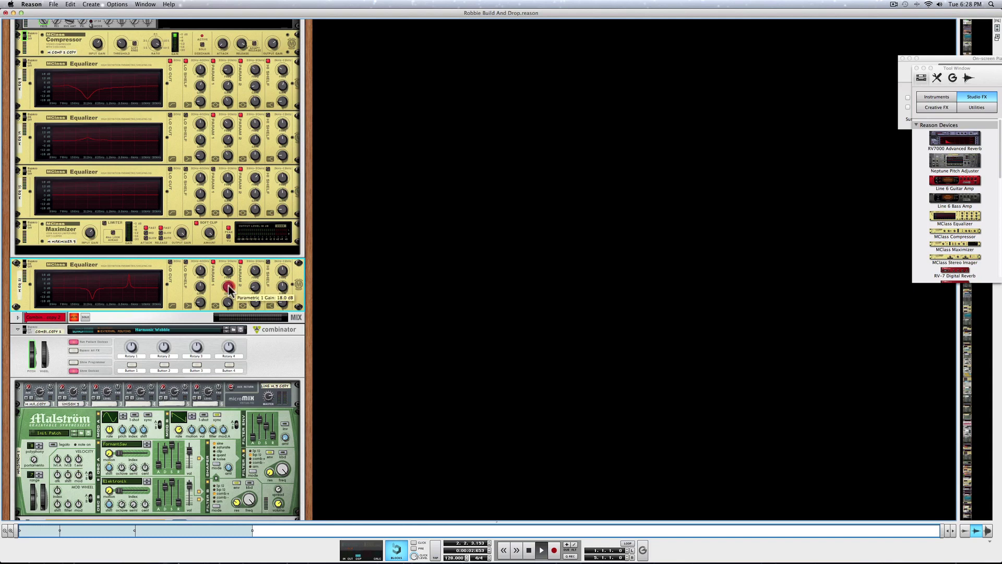
drag(229, 288, 229, 290)
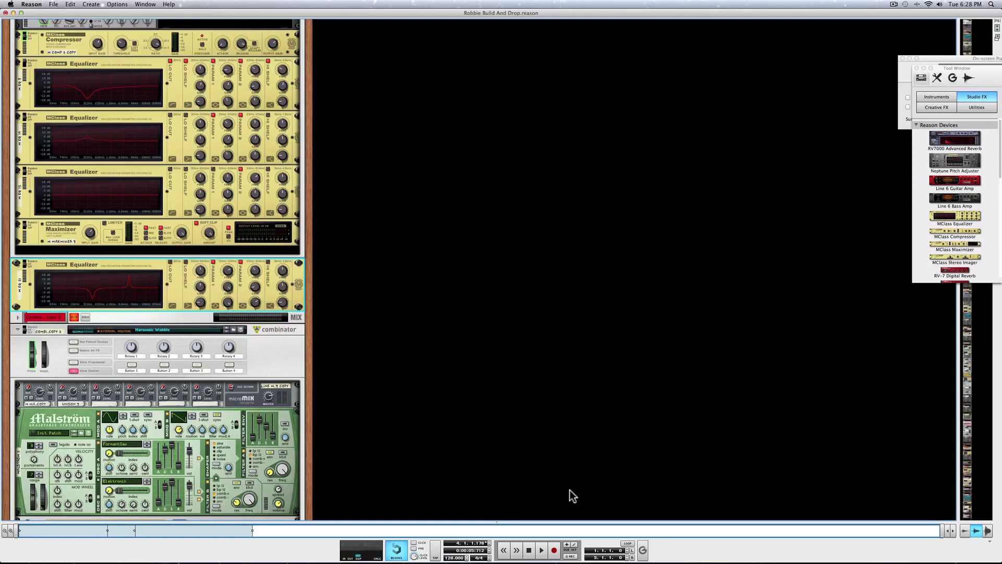
click(632, 550)
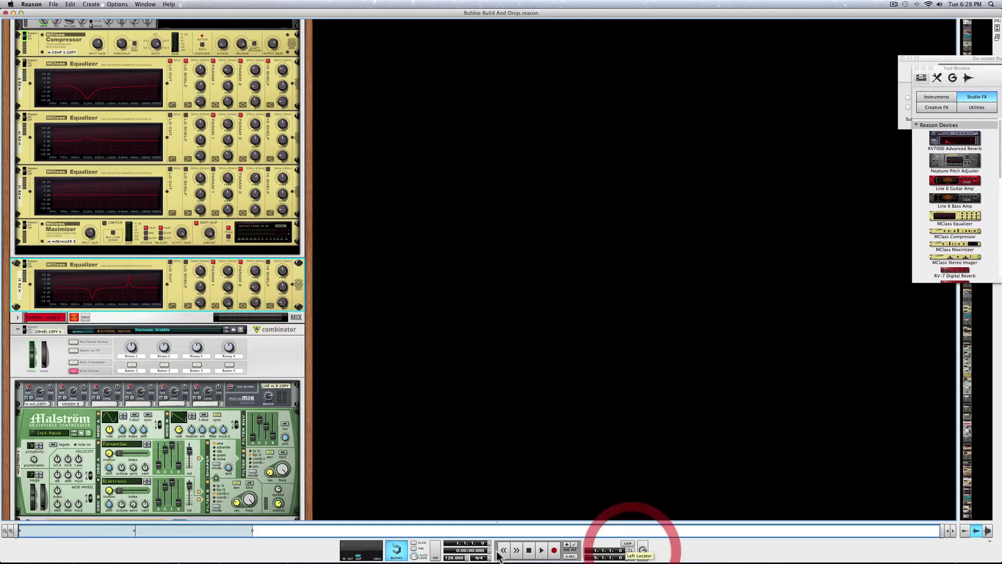
click(395, 556)
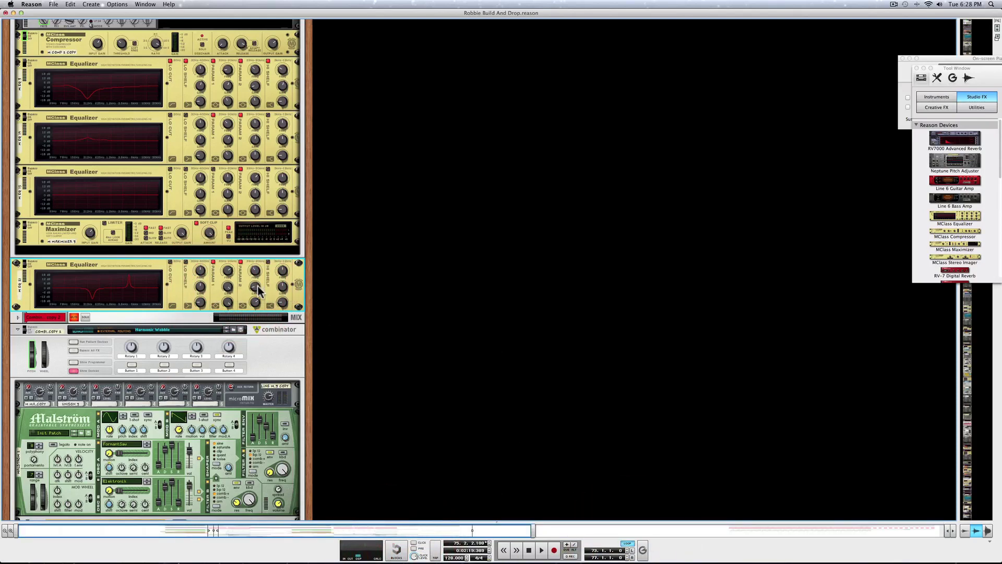
Step: Lower the new equalizer's parametric 1 gain into a narrow cut and play the loop to check it
drag(228, 286, 215, 355)
drag(213, 311, 215, 308)
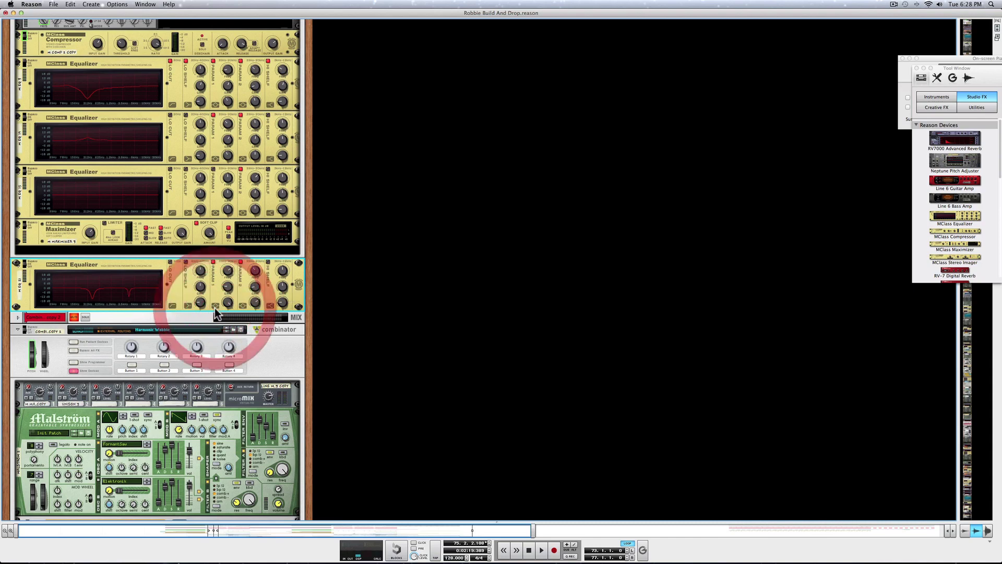
key(space)
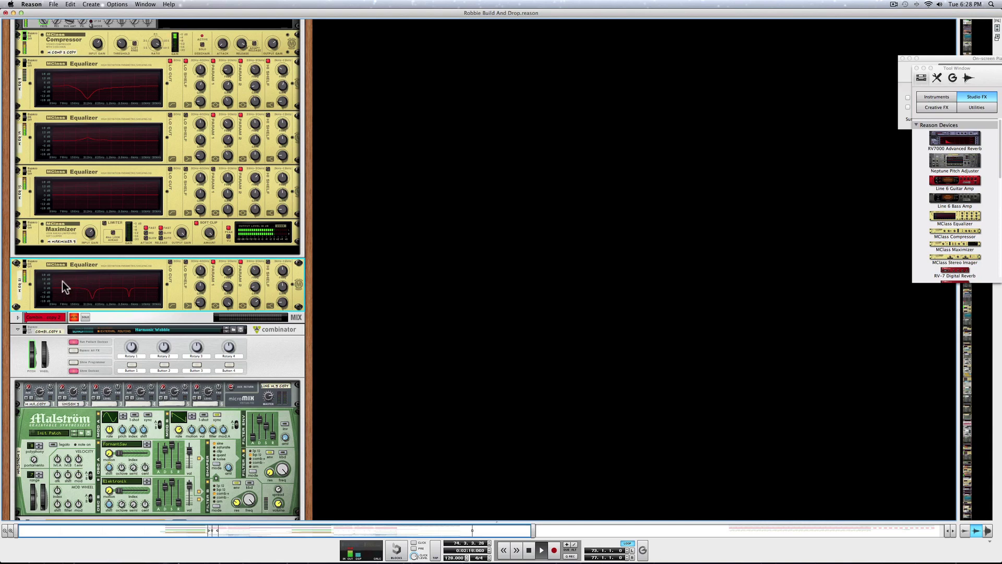
key(space)
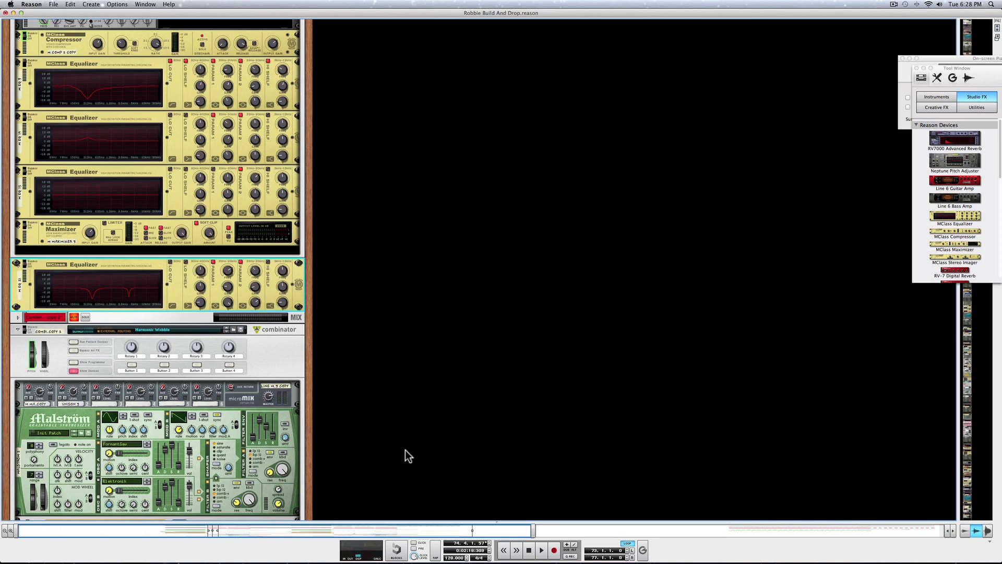
Step: Play from the left locator and toggle the new equalizer between Bypass and On to compare the soloed bass synth's sound
click(632, 551)
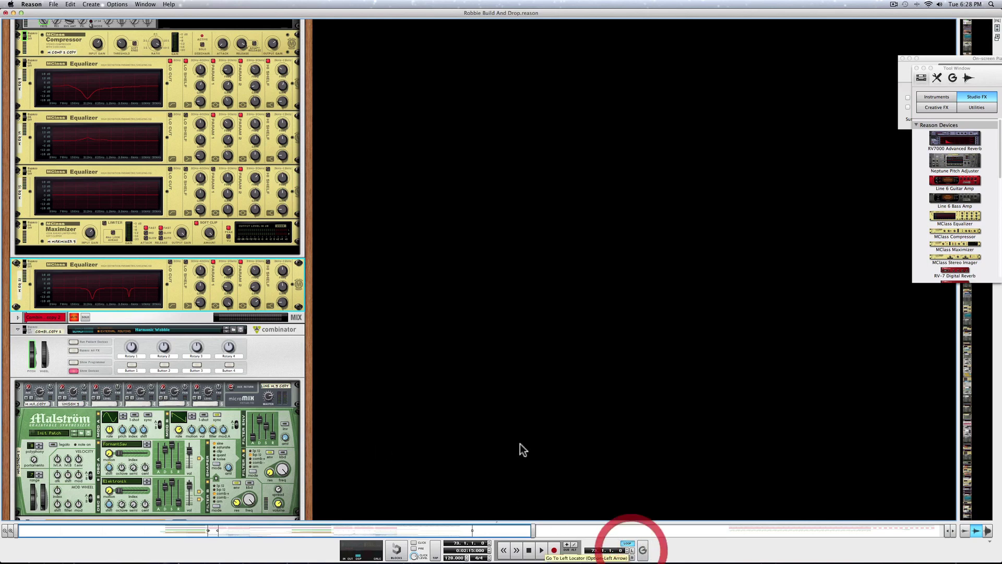
click(24, 264)
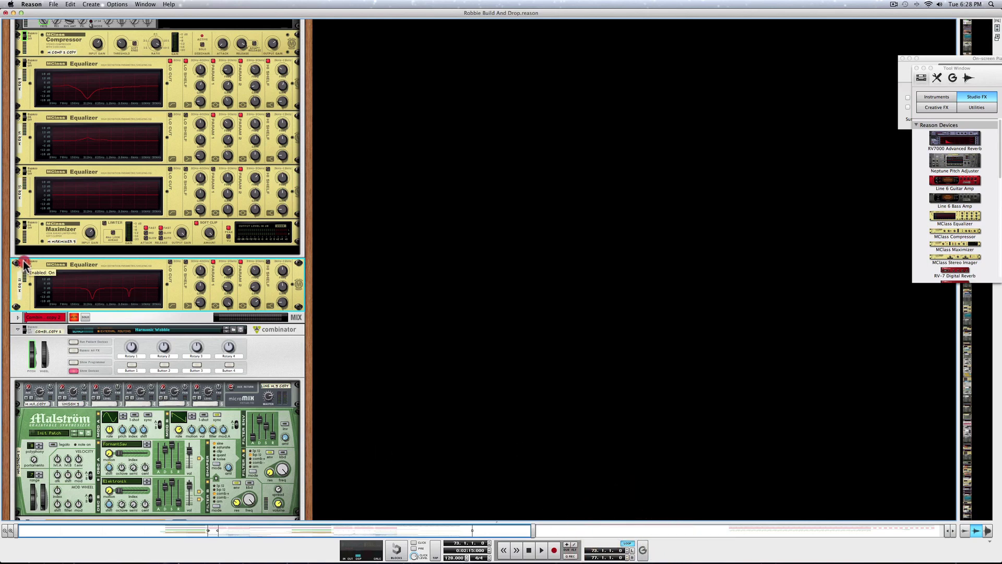
key(space)
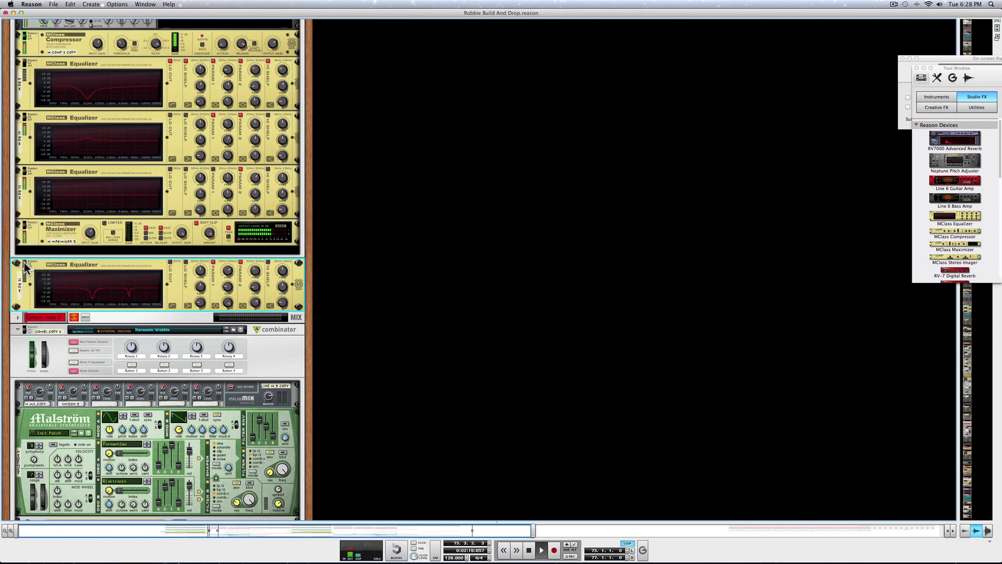
click(24, 265)
click(24, 265)
key(space)
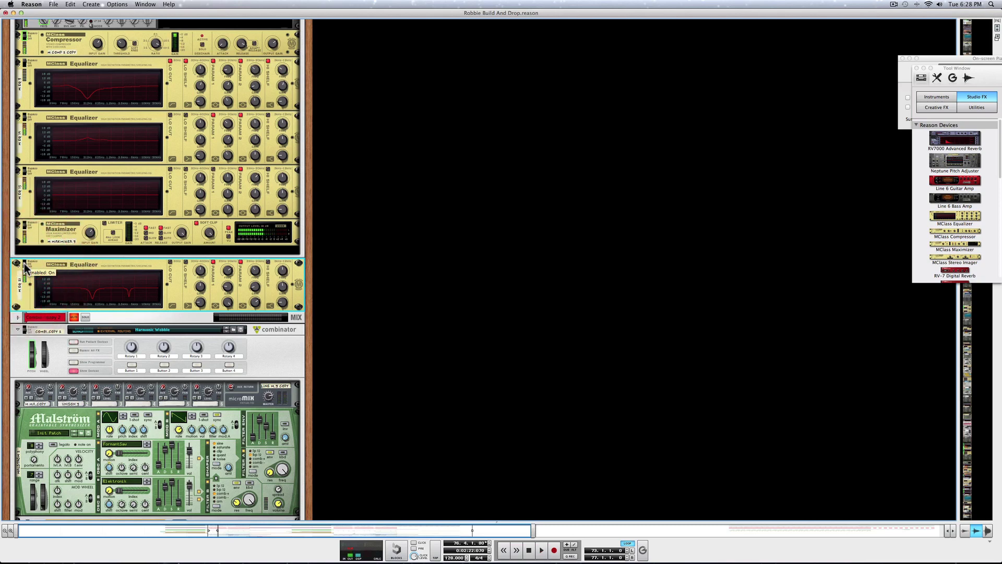
Step: Turn off solo on the Lucky Electricity bass synth's mix channel
scroll(200, 299, up, 8)
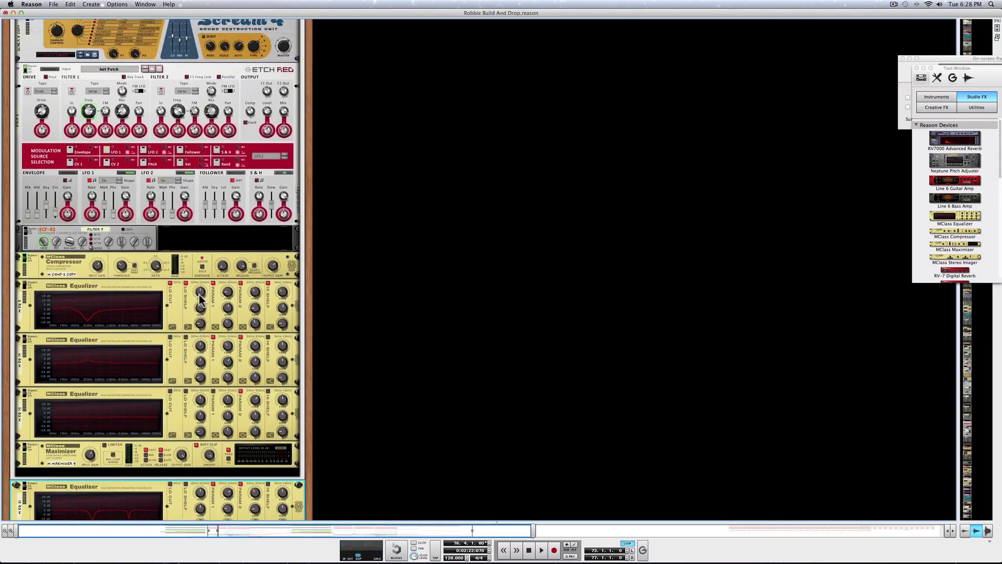
scroll(200, 299, up, 10)
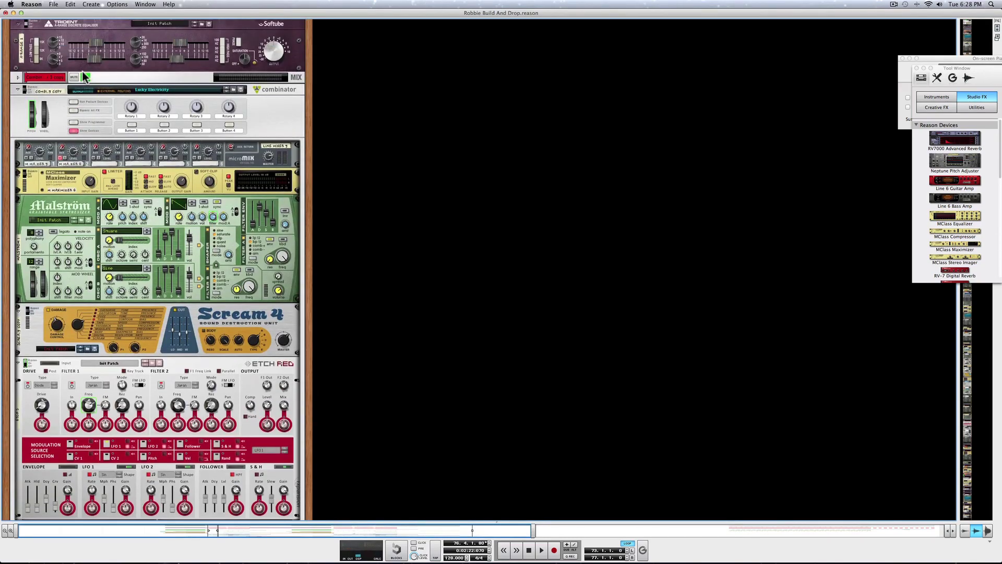
scroll(86, 353, down, 15)
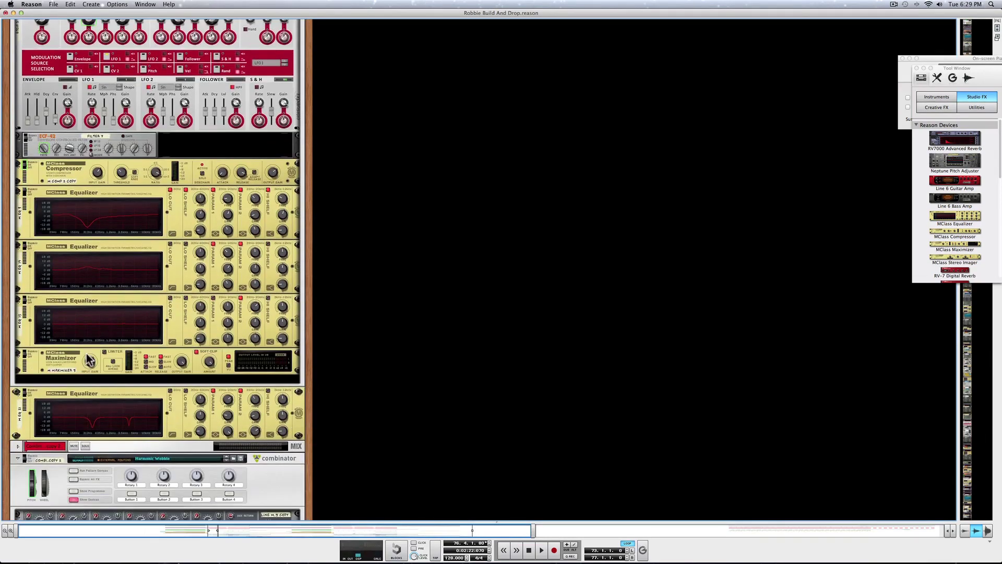
scroll(88, 361, down, 1)
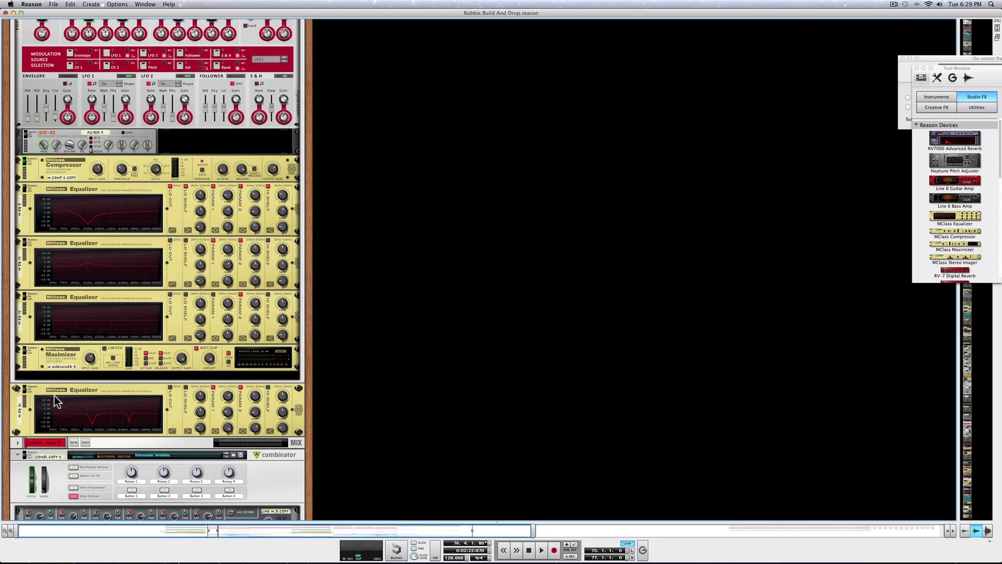
Step: Compare the full mix with the new equalizer bypassed and switched back on, playing the loop from the left locator
click(26, 391)
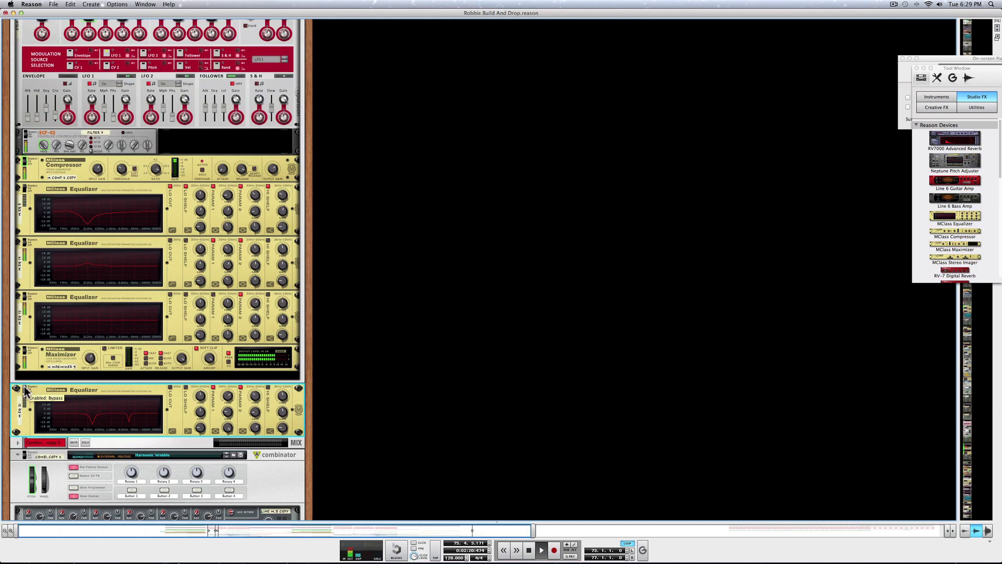
key(space)
click(24, 389)
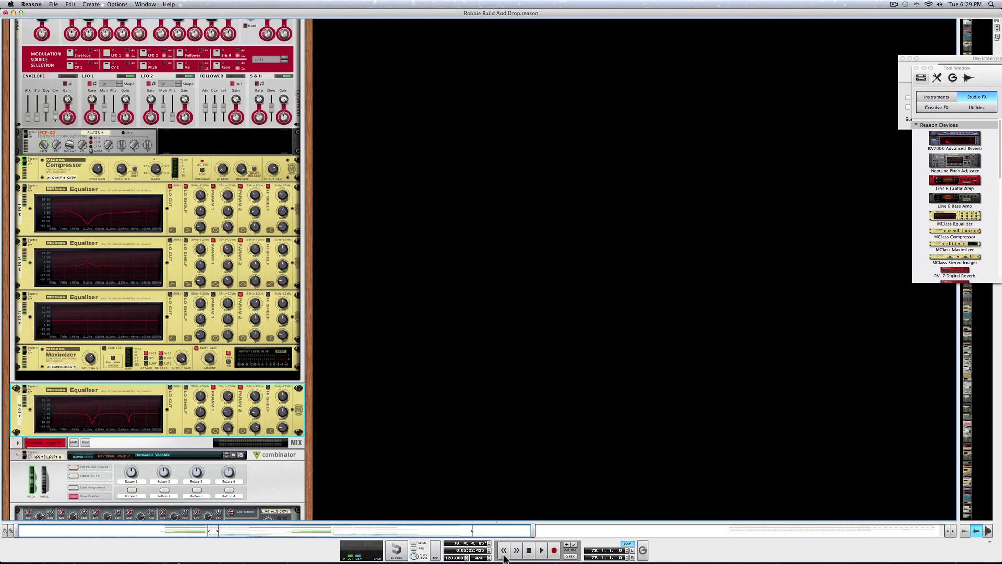
click(633, 549)
key(space)
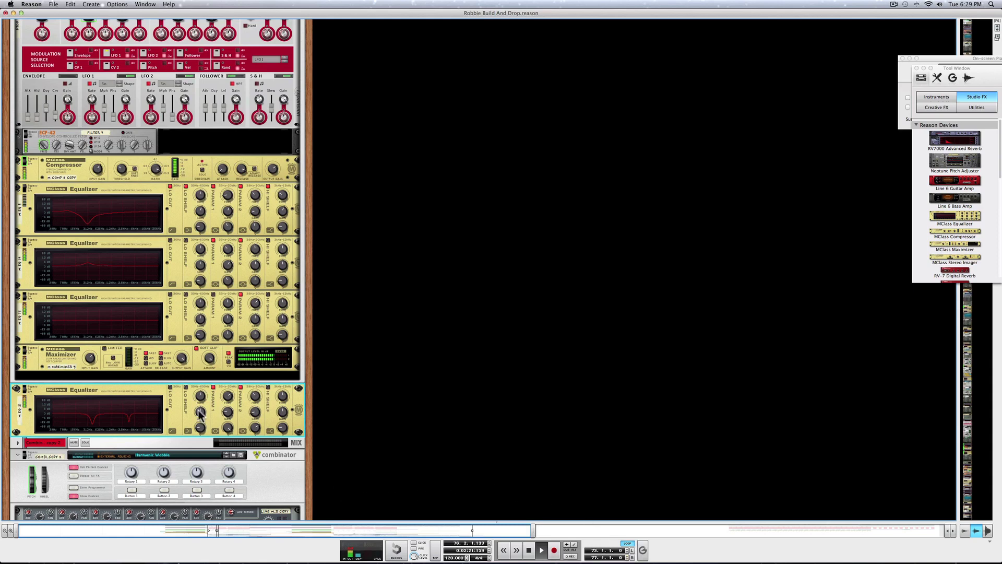
key(space)
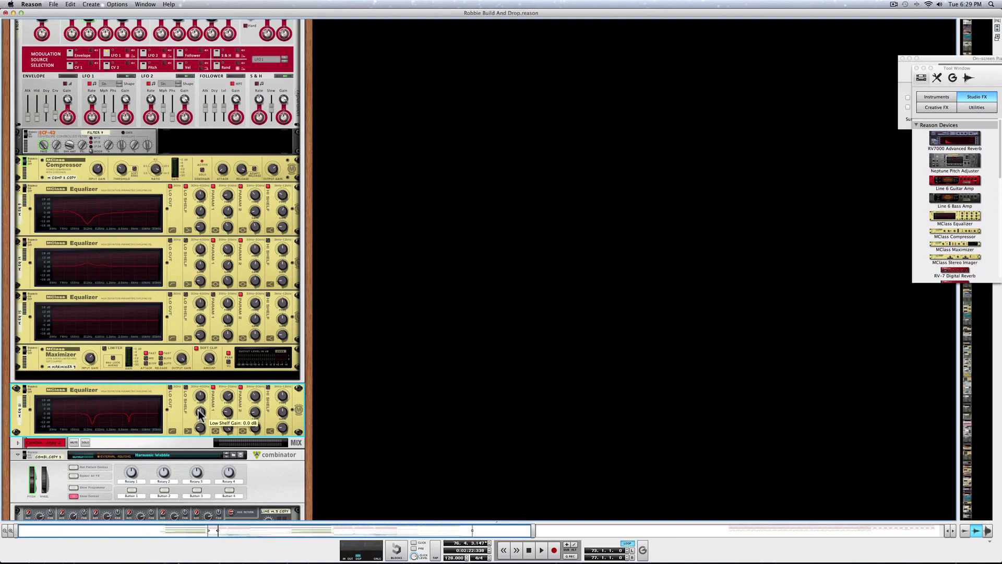
scroll(200, 414, up, 5)
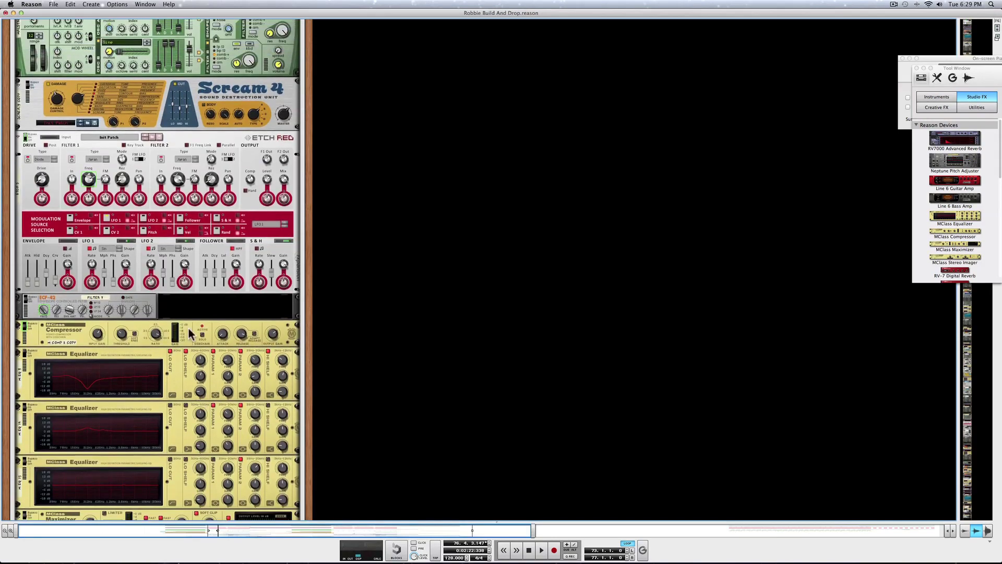
scroll(105, 131, up, 1)
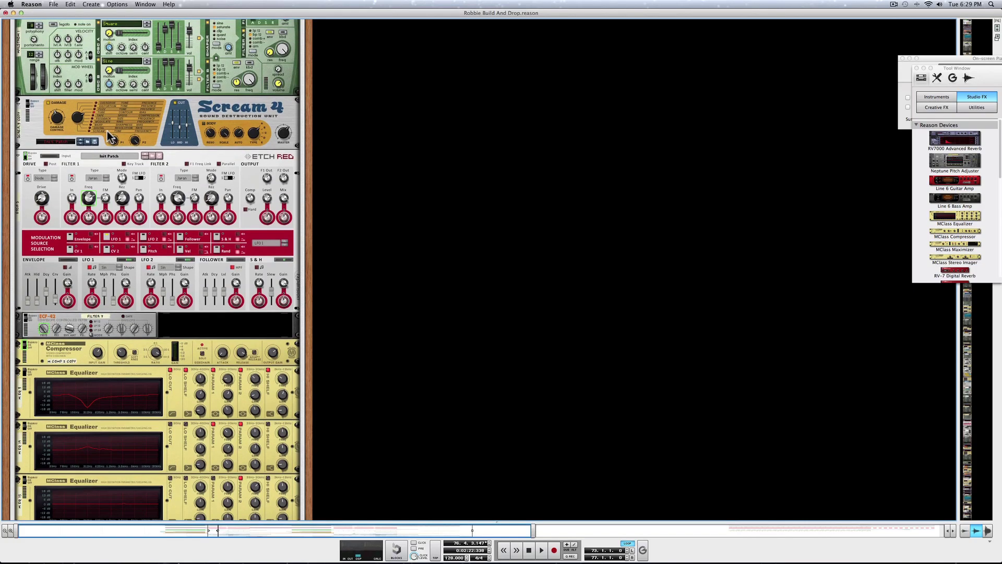
scroll(108, 135, down, 5)
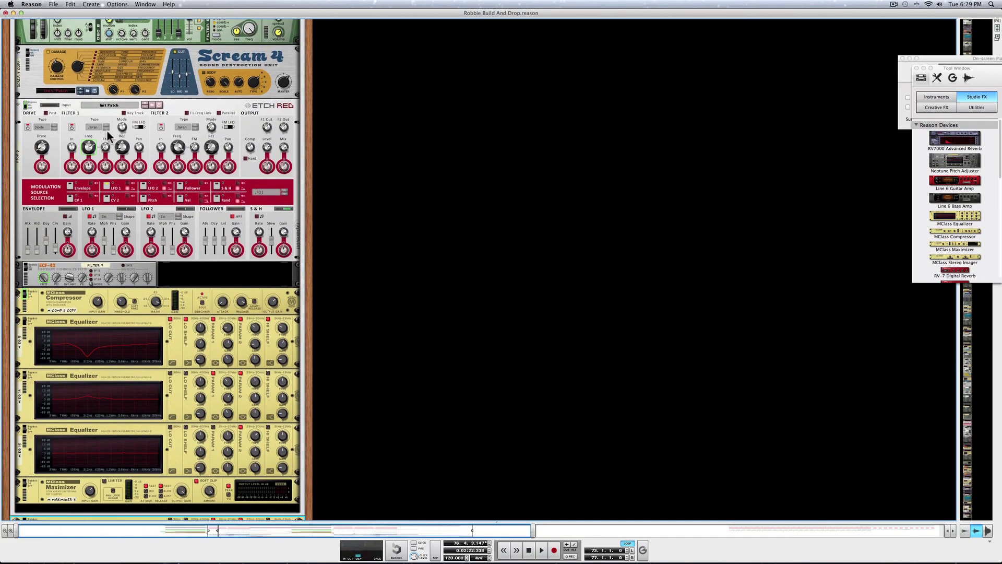
Step: Try boosting the new equalizer's parametric 1 gain with its frequency at 1.200 kHz, and undo these changes
scroll(107, 131, down, 2)
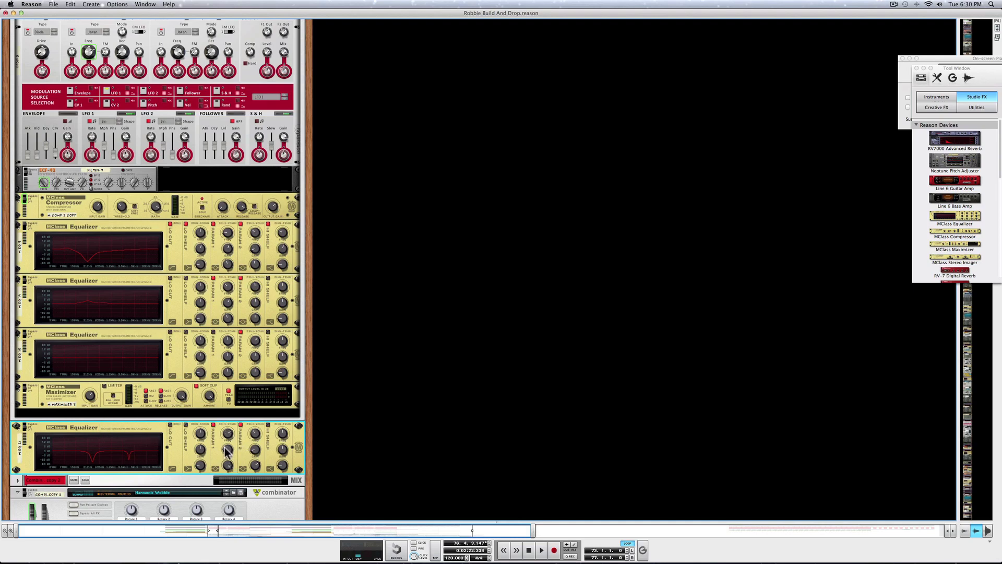
drag(228, 450, 226, 385)
drag(227, 432, 227, 438)
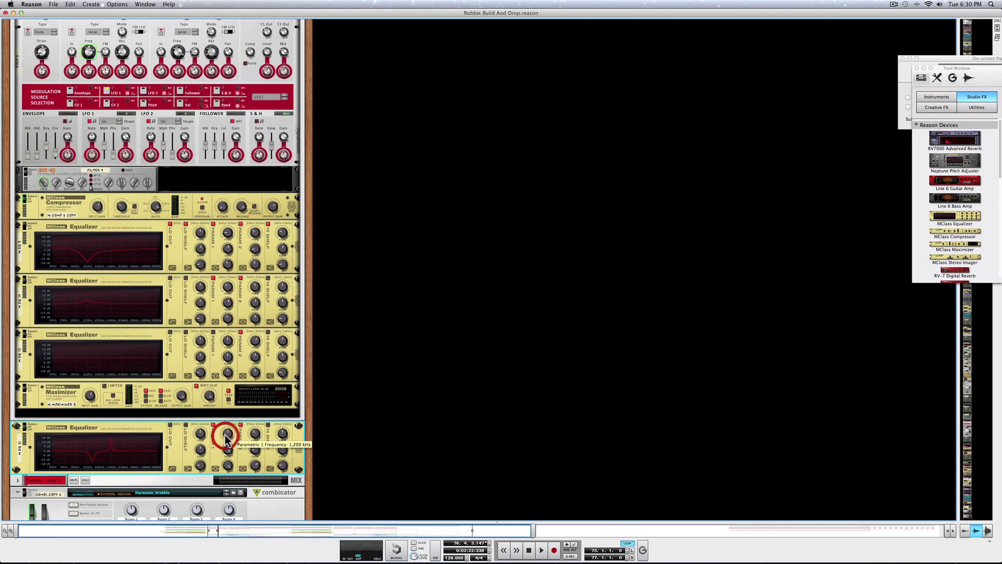
key(super+z)
key(super+z)
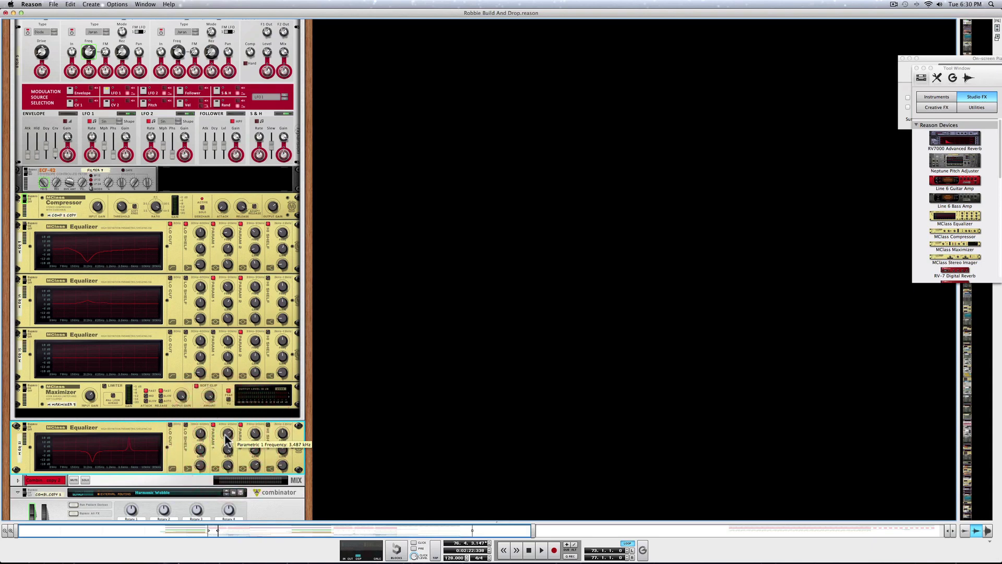